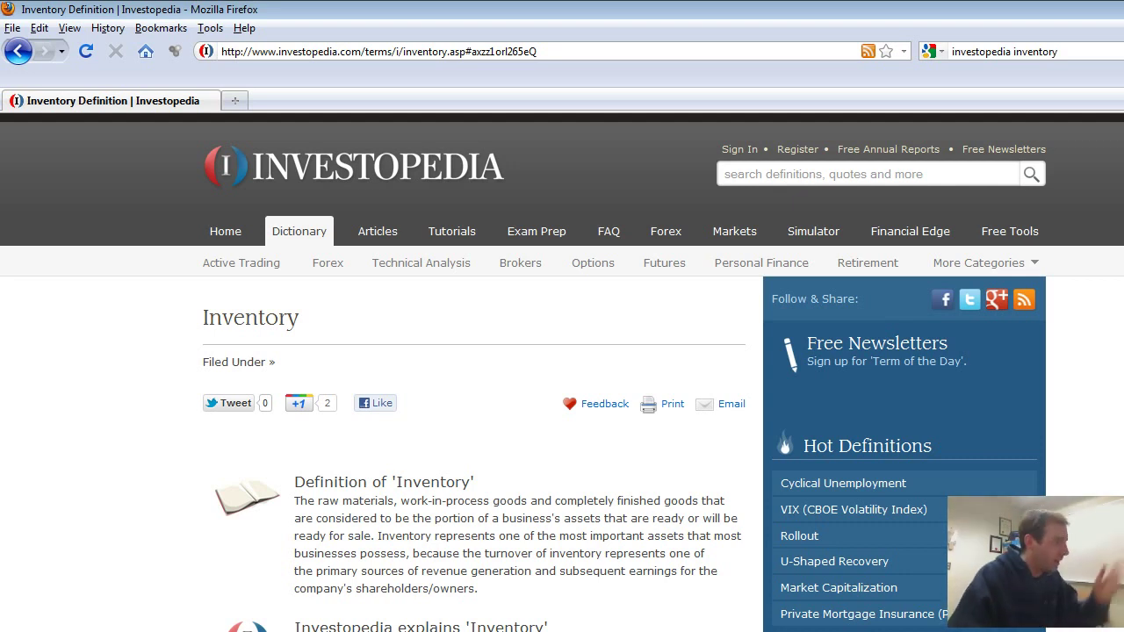
Enlarge the Investopedia inventory page and read the definition and explanation of 'Inventory'
scroll(870, 571, down, 4)
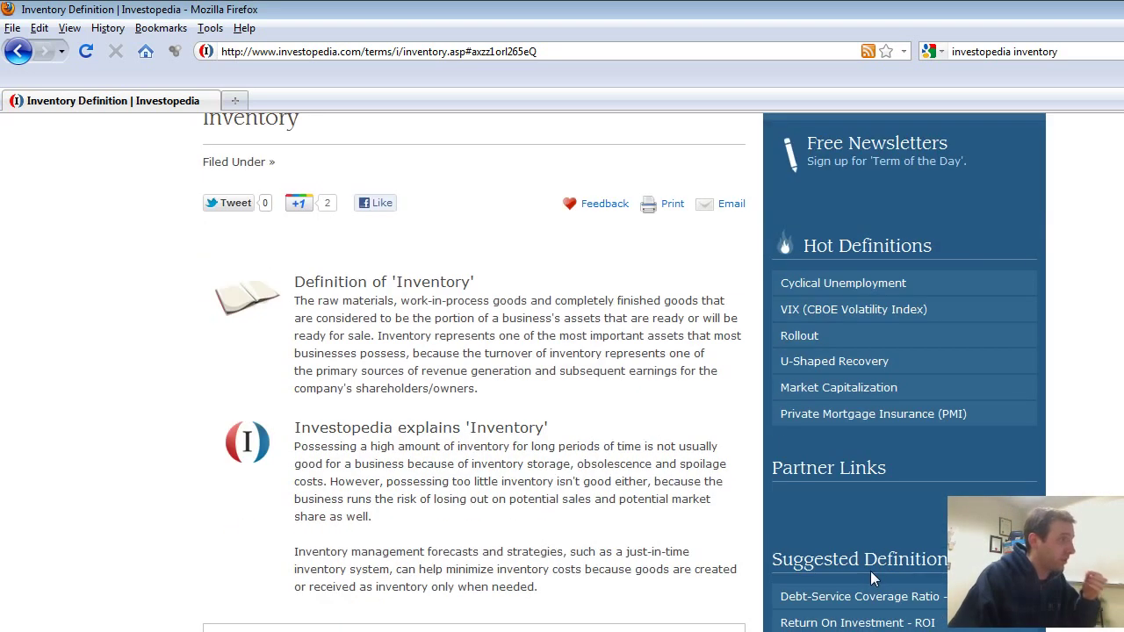
key(ctrl+plus)
key(ctrl+plus)
key(ctrl+plus)
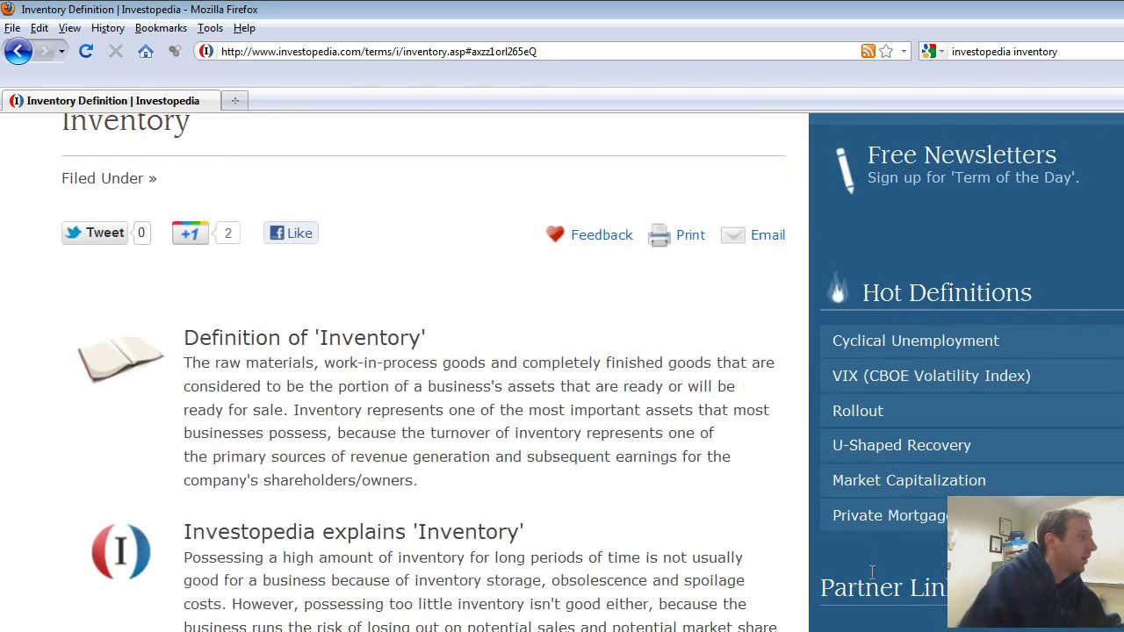
scroll(870, 571, down, 2)
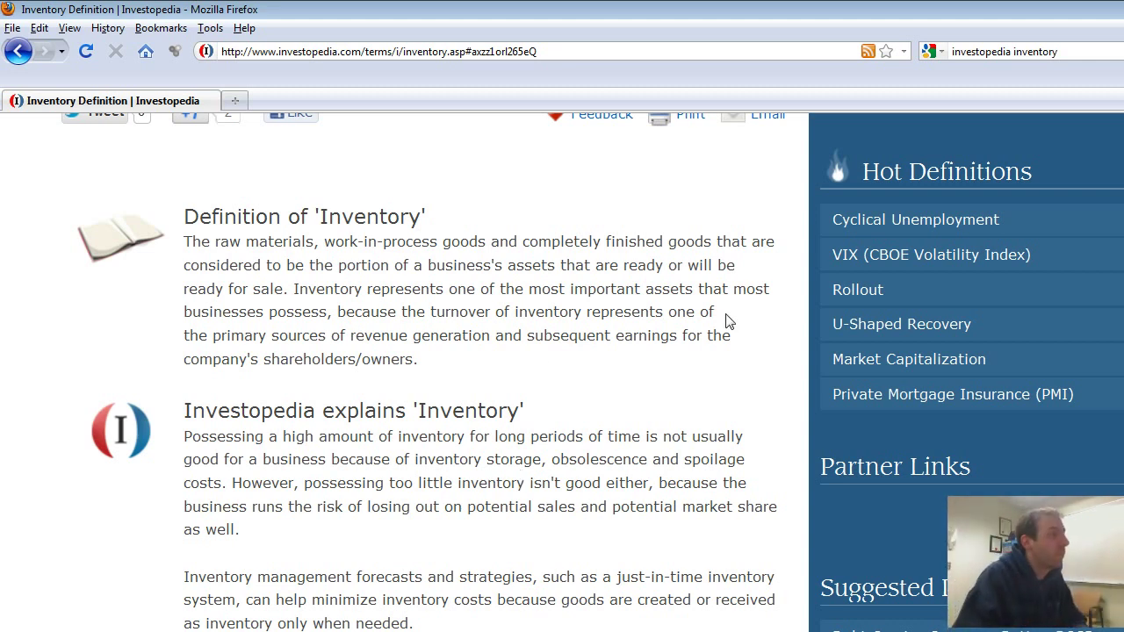
Switch to the blank Word document, start inking with the ballpoint pen and handwrite the heading "Jan 1"
key(alt+Tab)
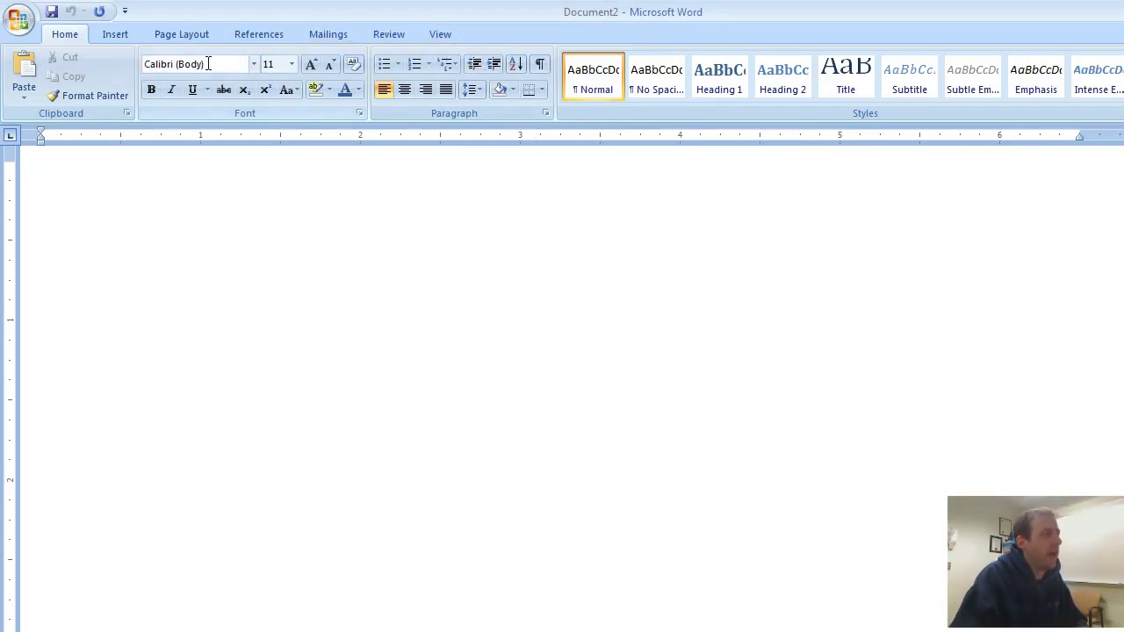
click(389, 33)
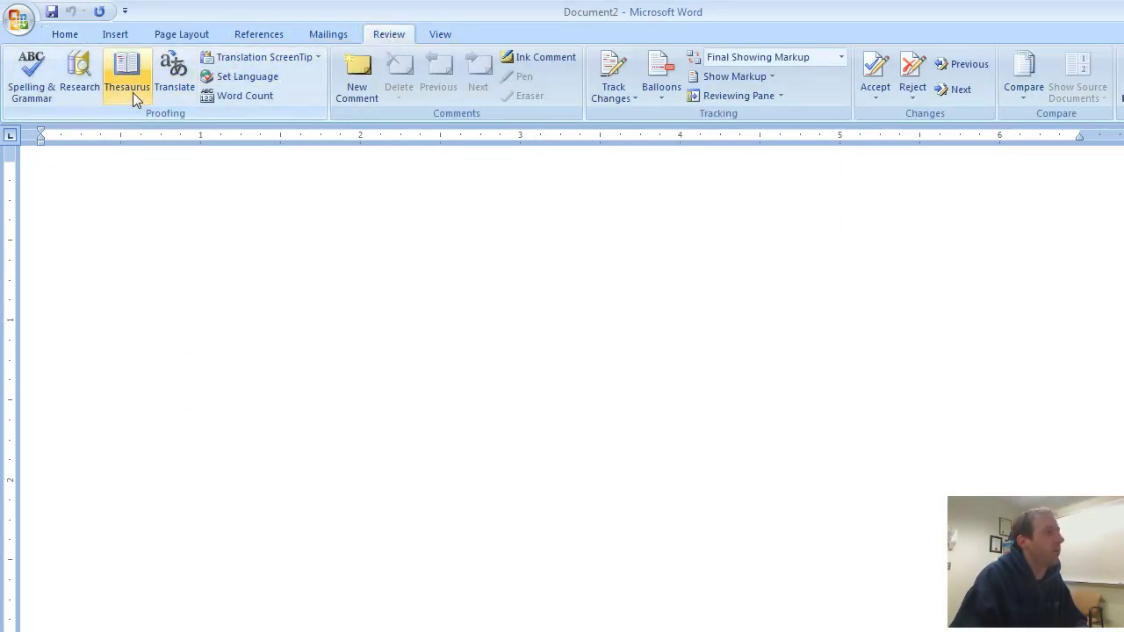
click(539, 57)
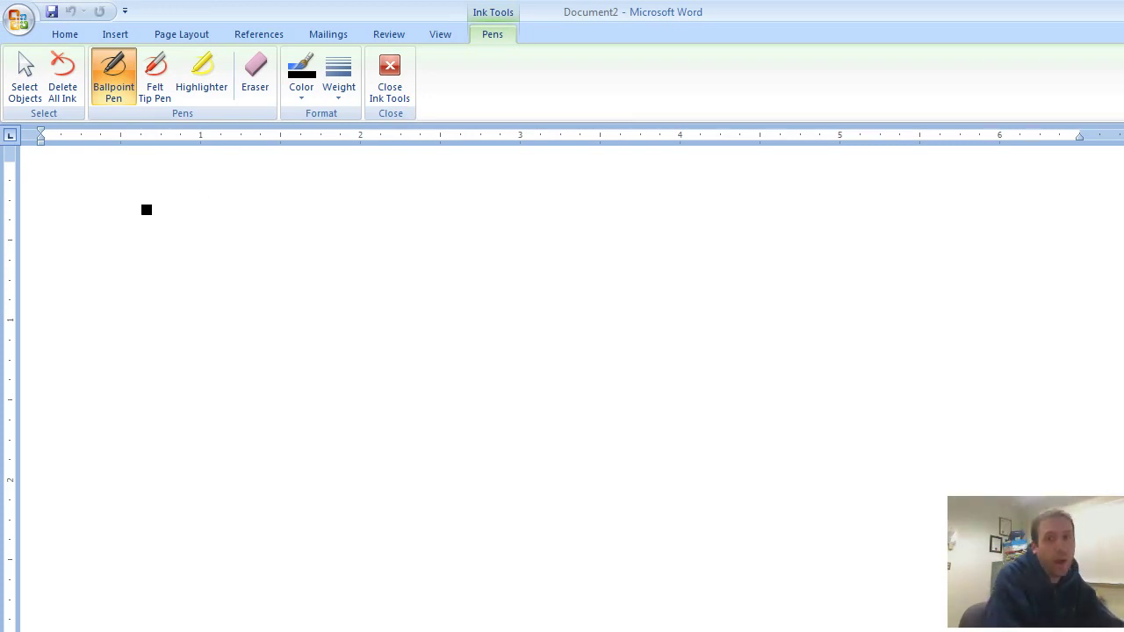
mouse_move(137, 172)
mouse_down()
mouse_move(129, 199)
mouse_move(151, 170)
mouse_move(208, 202)
mouse_up()
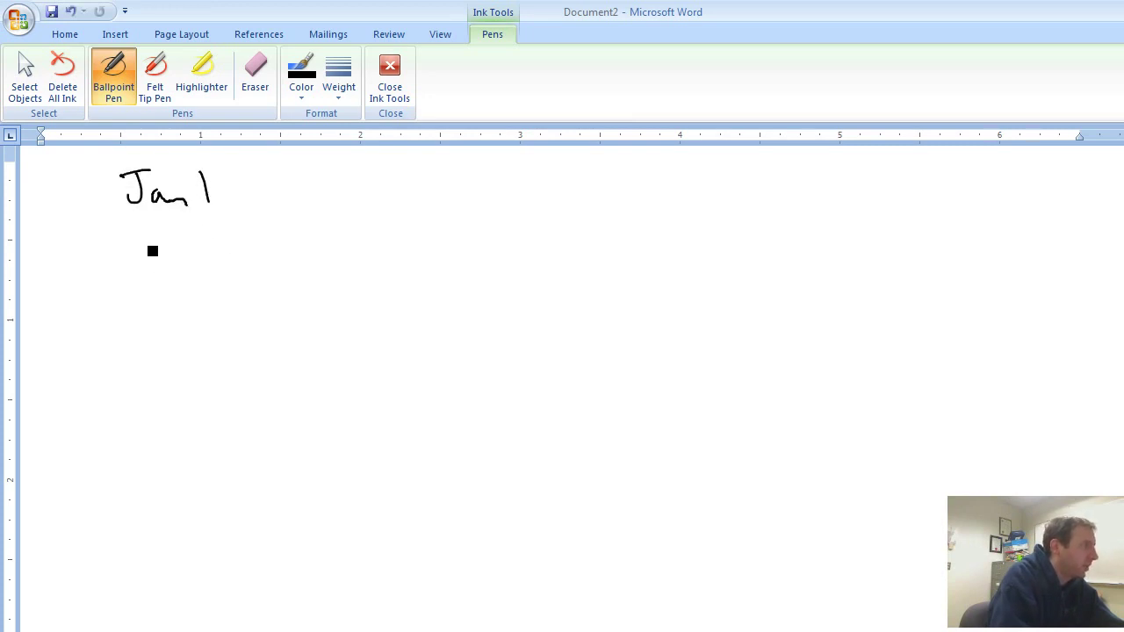
Handwrite the purchase entry under Jan 1: "DR Inventory (socks)" 2 and, indented below, "CR Cash" 2
drag(147, 230, 149, 260)
mouse_move(147, 231)
mouse_down()
mouse_move(151, 259)
mouse_move(186, 261)
mouse_move(324, 248)
mouse_move(374, 289)
mouse_up()
drag(404, 220, 399, 263)
mouse_move(428, 243)
mouse_down()
mouse_move(424, 251)
mouse_move(502, 255)
mouse_move(520, 238)
mouse_move(520, 271)
mouse_up()
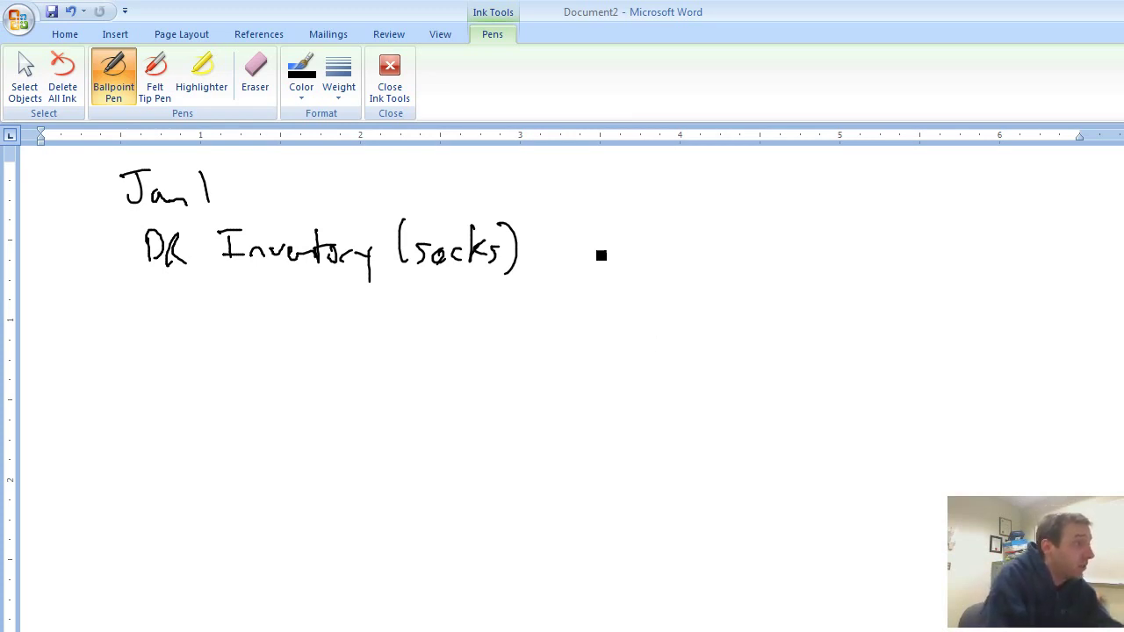
drag(623, 226, 649, 248)
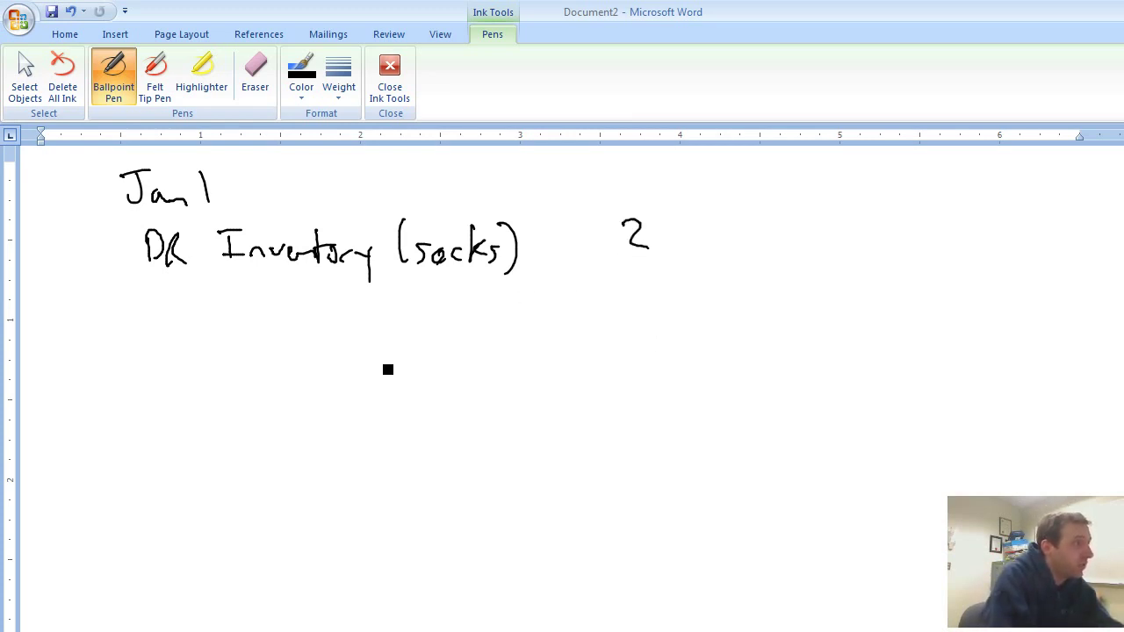
mouse_move(313, 296)
mouse_down()
mouse_move(314, 311)
mouse_move(408, 299)
mouse_move(434, 309)
mouse_up()
drag(702, 283, 734, 309)
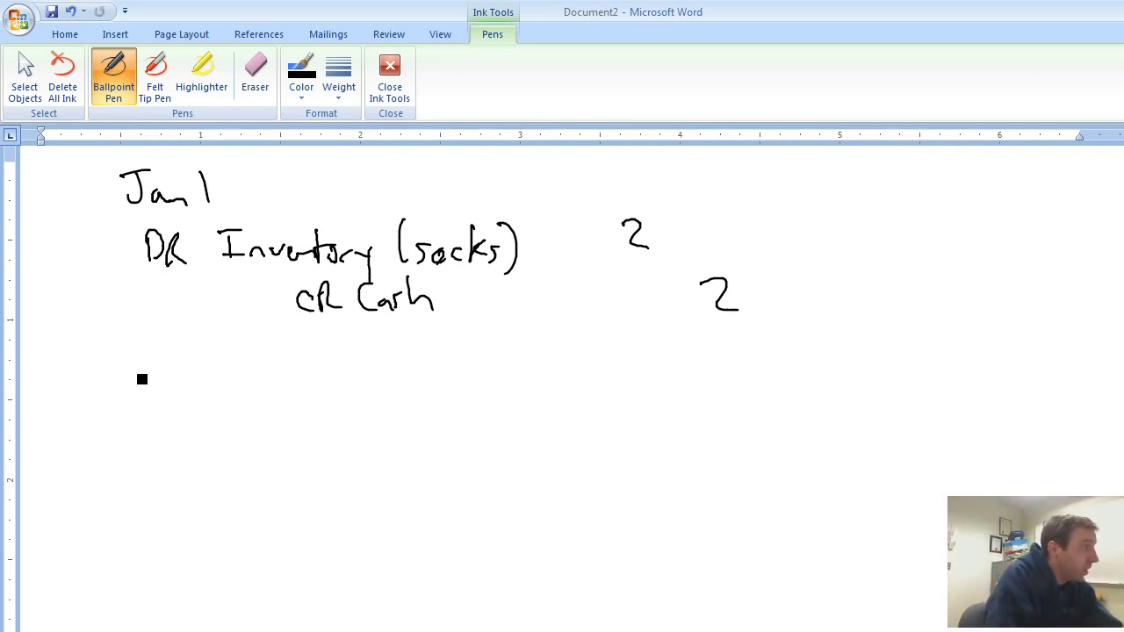
Handwrite the heading "Jan 2" below the first entry, with the debit line "DR Cash" 5 beneath it
mouse_move(141, 378)
mouse_down()
mouse_move(138, 396)
mouse_move(211, 378)
mouse_move(247, 410)
mouse_up()
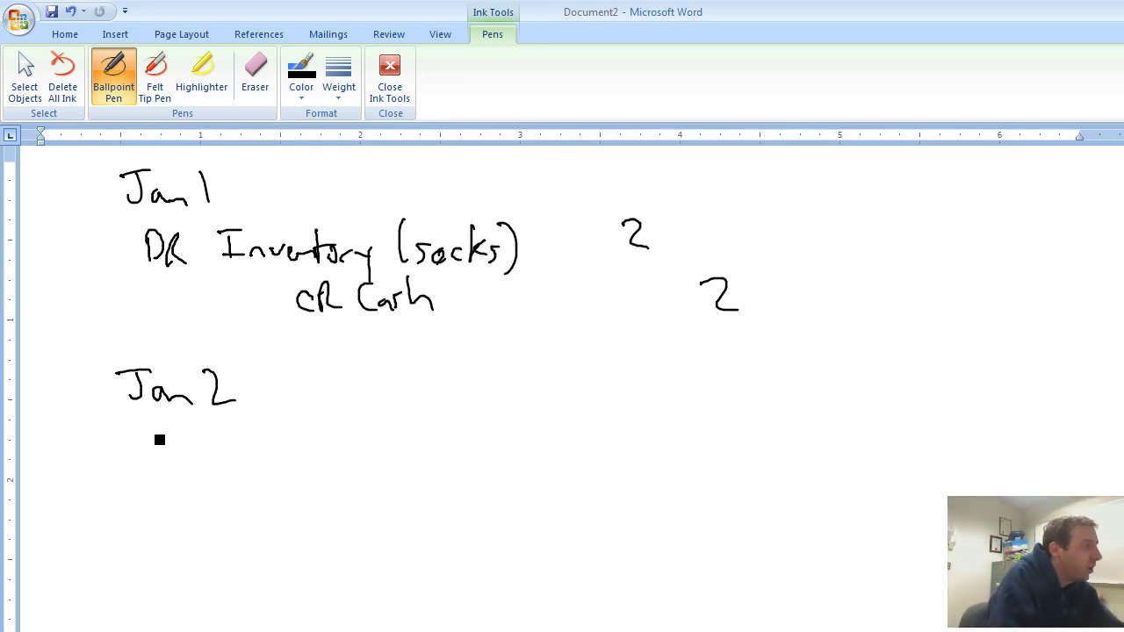
mouse_move(159, 438)
mouse_down()
mouse_move(158, 422)
mouse_move(196, 457)
mouse_move(261, 467)
mouse_up()
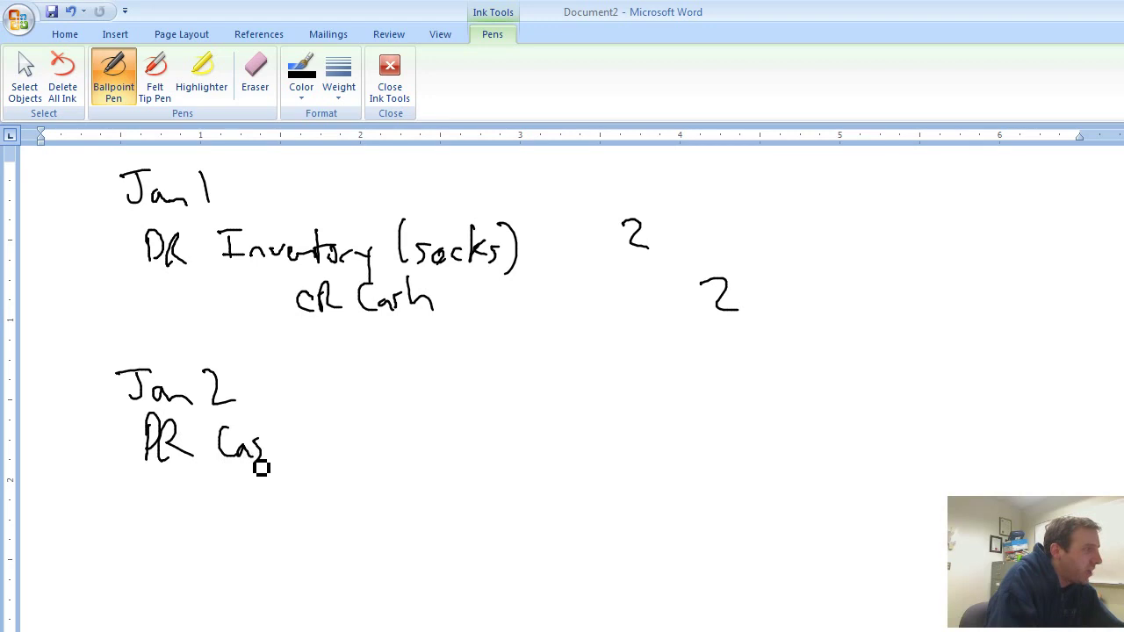
drag(279, 425, 300, 463)
drag(618, 430, 612, 465)
drag(614, 428, 646, 424)
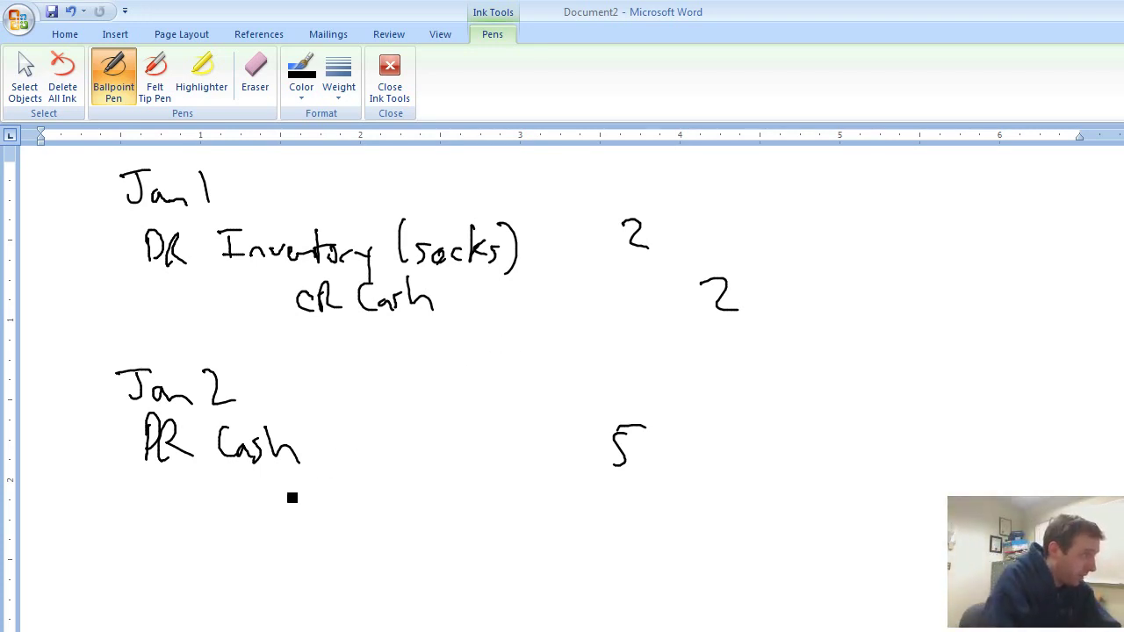
Handwrite the indented credit line "CR Sales rev" 5 under the Jan 2 cash debit
mouse_move(312, 475)
mouse_down()
mouse_move(307, 500)
mouse_move(346, 507)
mouse_up()
drag(378, 497, 394, 502)
mouse_move(397, 496)
mouse_down()
mouse_move(408, 500)
mouse_move(402, 509)
mouse_move(465, 483)
mouse_move(496, 506)
mouse_up()
mouse_move(499, 488)
mouse_down()
mouse_move(509, 509)
mouse_move(519, 488)
mouse_up()
mouse_move(692, 481)
mouse_down()
mouse_move(690, 505)
mouse_move(721, 474)
mouse_up()
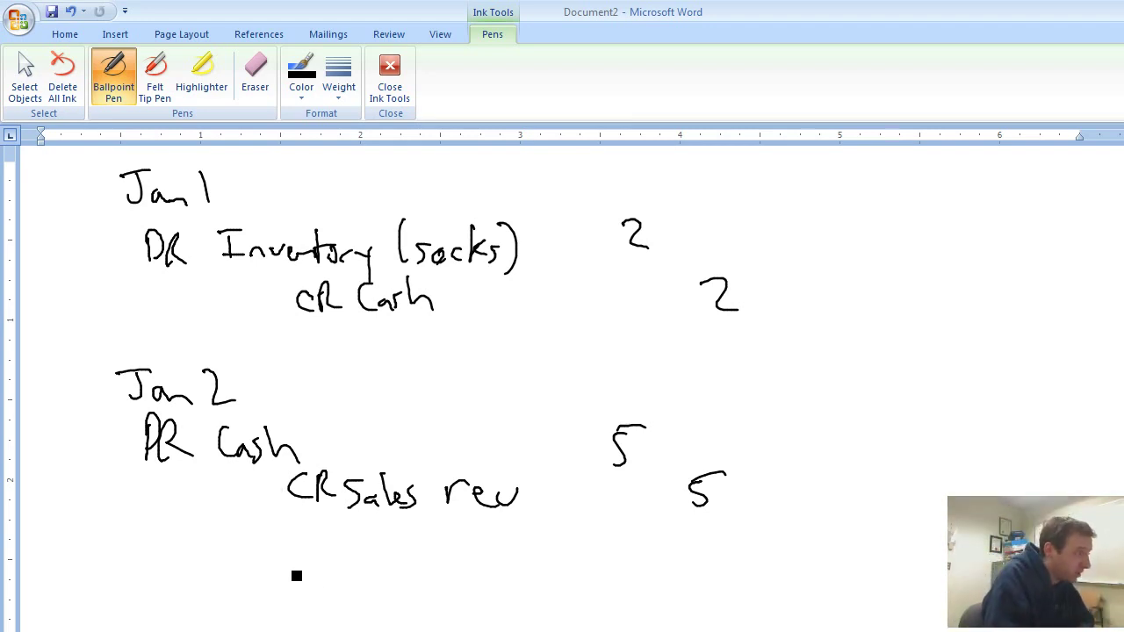
Handwrite the indented credit line "CR Inventory (socks" 2, leaving a line free under the sales revenue credit
mouse_move(296, 575)
mouse_down()
mouse_move(297, 594)
mouse_move(321, 580)
mouse_move(334, 593)
mouse_up()
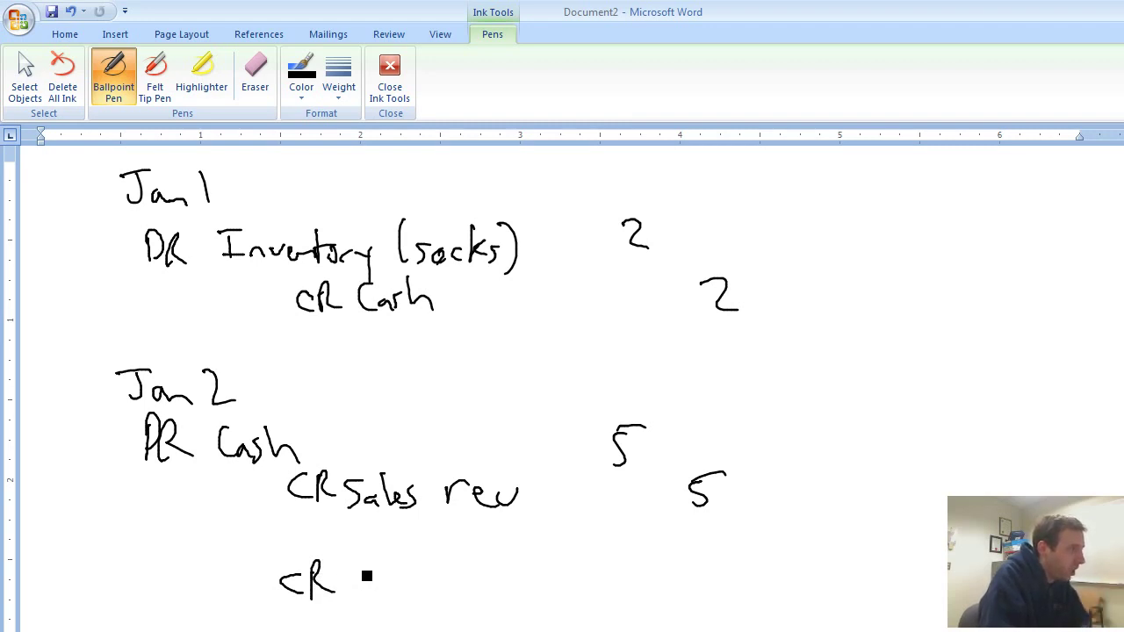
mouse_move(361, 565)
mouse_down()
mouse_move(362, 597)
mouse_move(376, 563)
mouse_up()
mouse_move(381, 595)
mouse_down()
mouse_move(478, 580)
mouse_move(486, 606)
mouse_move(507, 579)
mouse_move(500, 608)
mouse_up()
drag(527, 551, 525, 602)
mouse_move(551, 571)
mouse_down()
mouse_move(537, 587)
mouse_move(594, 572)
mouse_move(597, 590)
mouse_up()
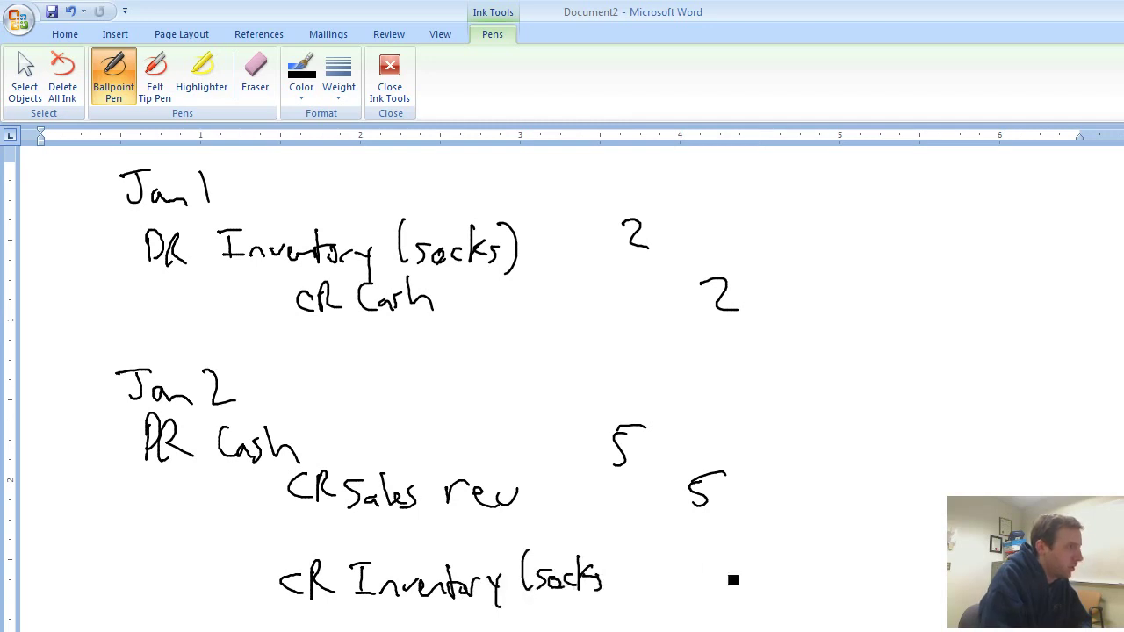
mouse_move(700, 548)
mouse_down()
mouse_move(720, 555)
mouse_move(725, 578)
mouse_up()
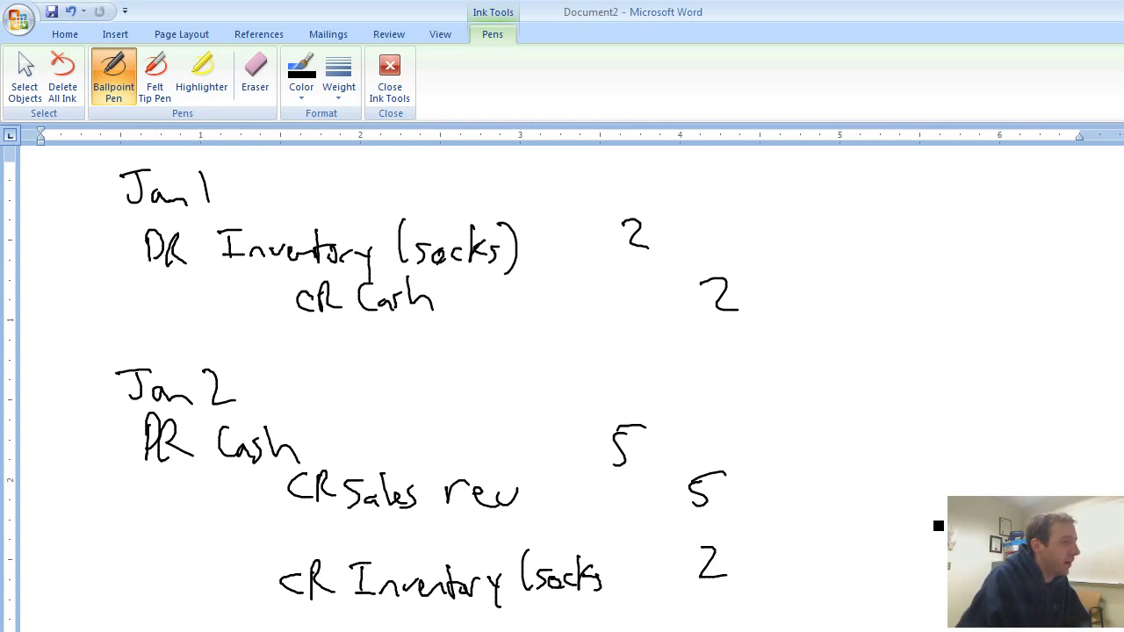
Handwrite the debit line "DR Cost of Goods Sold" 2 between the sales revenue and inventory credits
scroll(936, 525, down, 2)
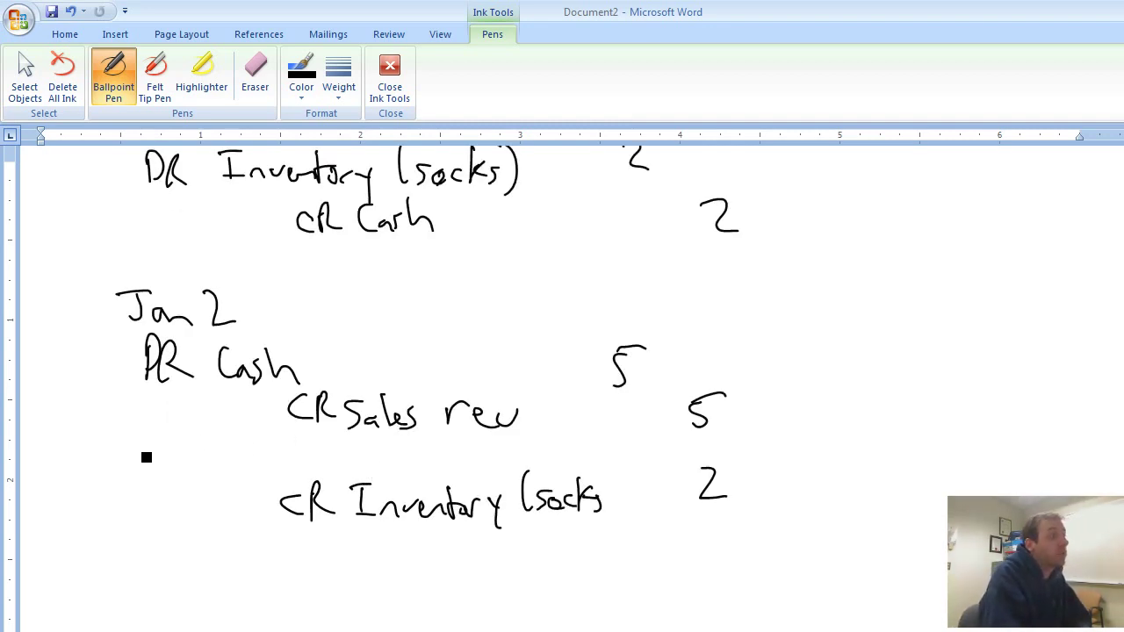
mouse_move(134, 430)
mouse_down()
mouse_move(146, 449)
mouse_move(221, 472)
mouse_move(266, 455)
mouse_move(309, 474)
mouse_move(387, 453)
mouse_move(455, 471)
mouse_up()
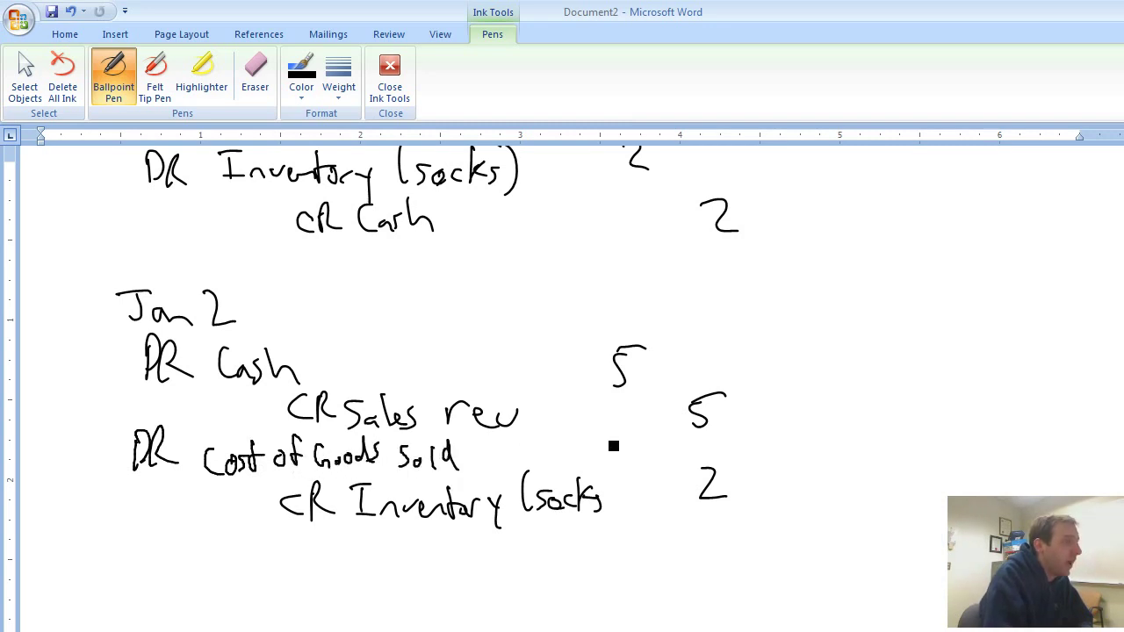
drag(604, 431, 622, 453)
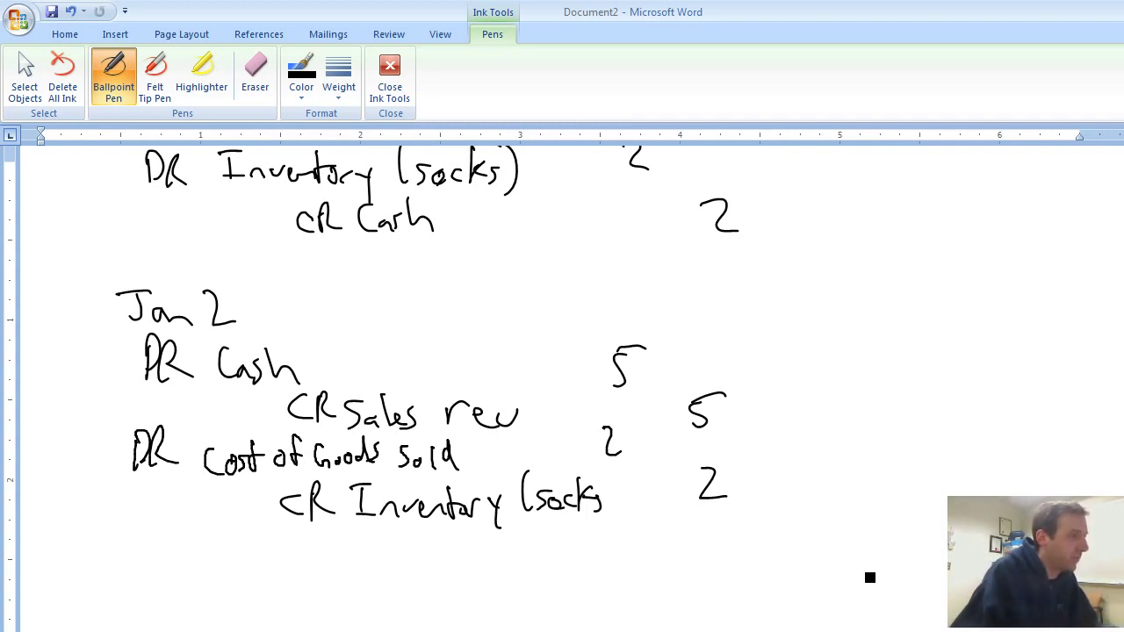
Start a new page, turn inking back on and handwrite the heading "Jan 1" with a debit line begun below
key(ctrl+Return)
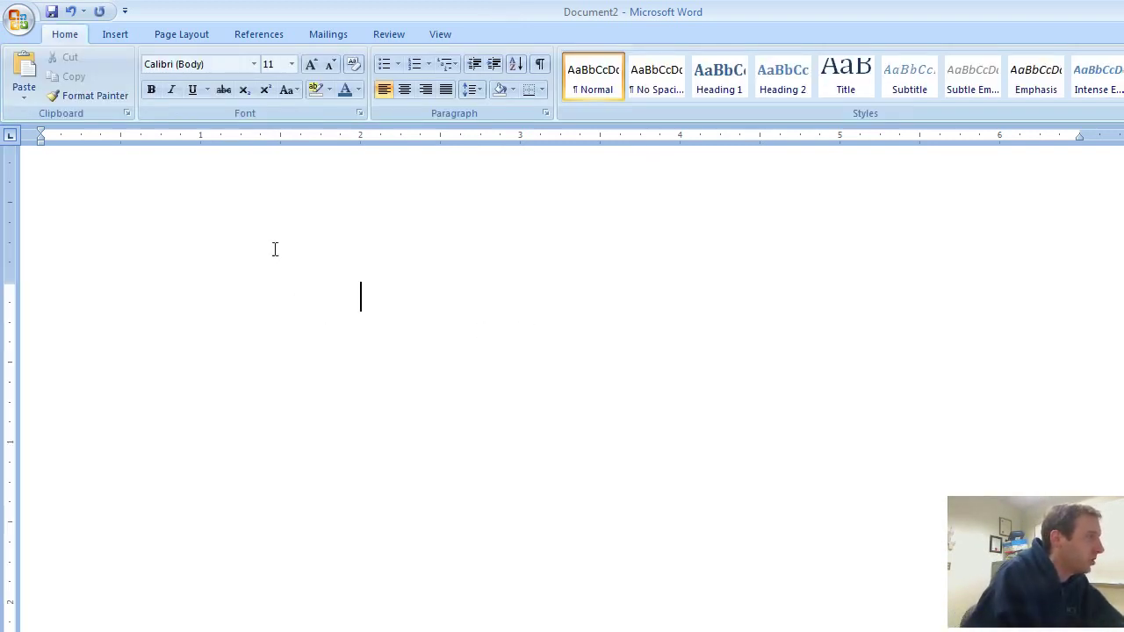
click(389, 34)
click(665, 75)
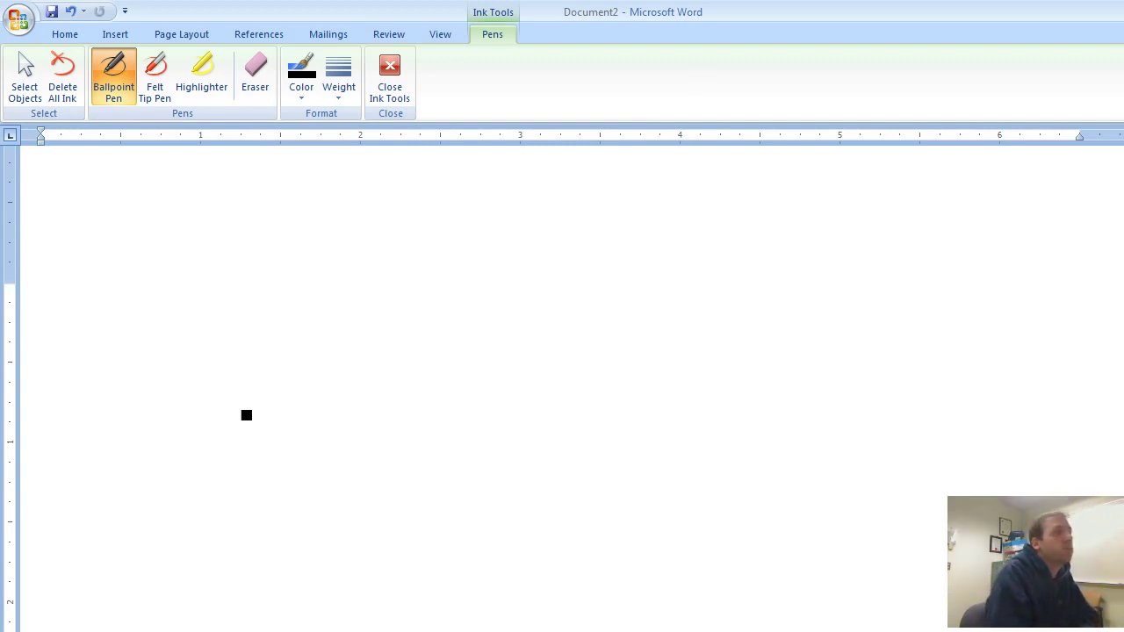
drag(218, 302, 226, 296)
mouse_move(196, 245)
mouse_down()
mouse_move(176, 260)
mouse_move(203, 238)
mouse_up()
drag(195, 254, 225, 256)
drag(233, 231, 236, 255)
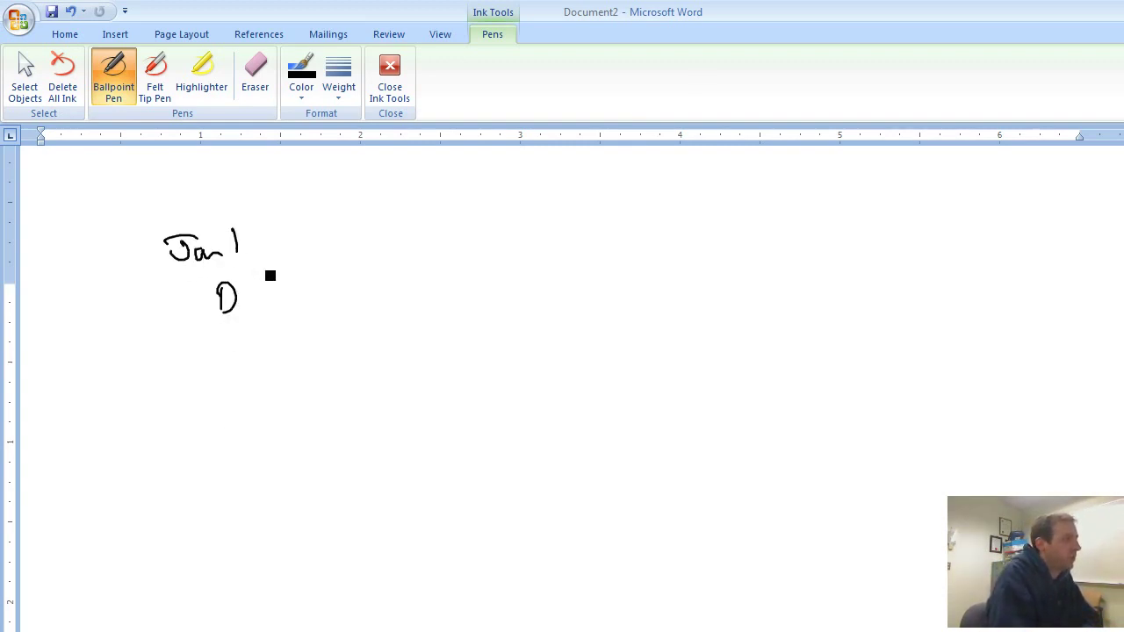
Complete the new page's Jan 1 entry in handwriting: "DR Inventory (socks)" 2 and "CR Cash" 2
mouse_move(244, 309)
mouse_down()
mouse_move(304, 314)
mouse_move(321, 283)
mouse_up()
mouse_move(295, 311)
mouse_down()
mouse_move(336, 319)
mouse_move(437, 304)
mouse_move(440, 328)
mouse_up()
mouse_move(481, 268)
mouse_down()
mouse_move(497, 313)
mouse_move(522, 302)
mouse_move(562, 306)
mouse_move(572, 320)
mouse_up()
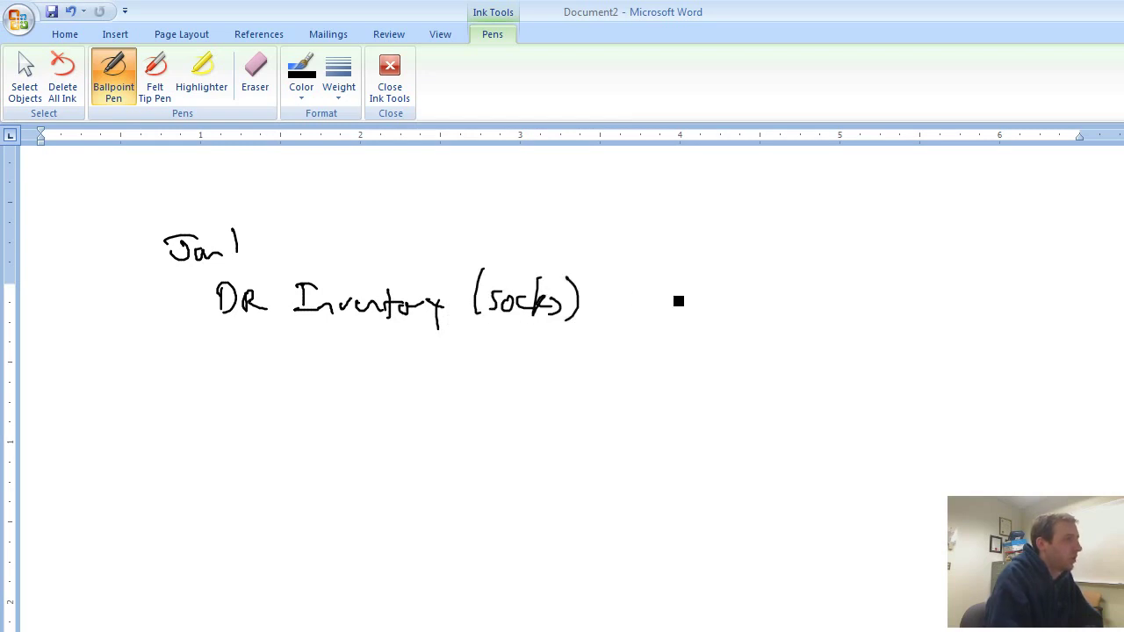
drag(673, 281, 695, 311)
mouse_move(338, 343)
mouse_down()
mouse_move(384, 334)
mouse_move(404, 359)
mouse_move(449, 368)
mouse_up()
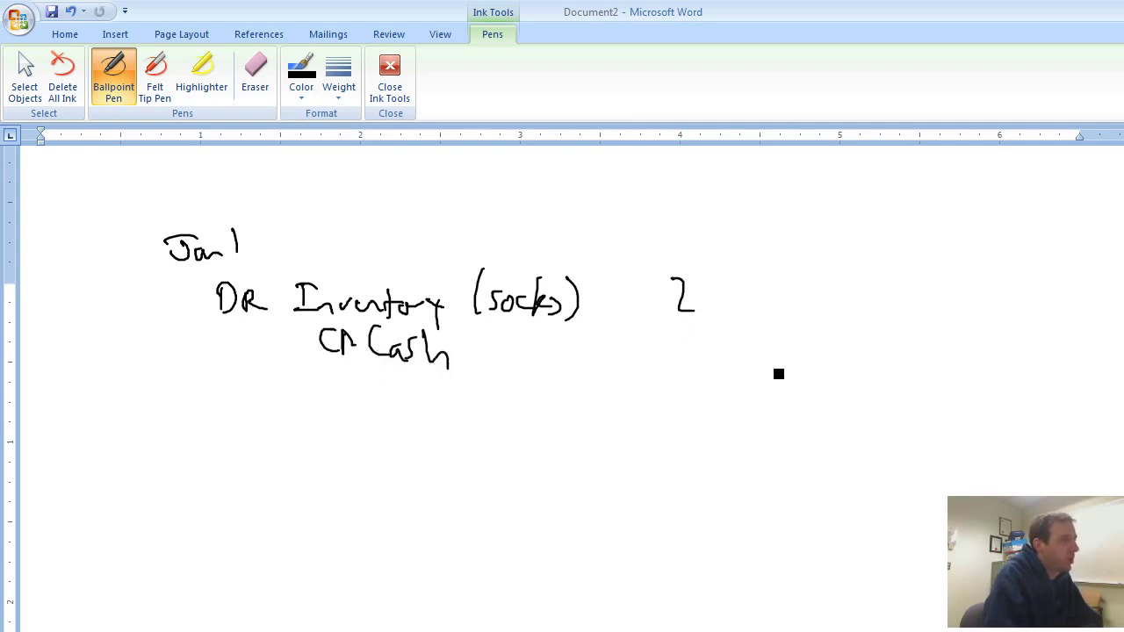
drag(775, 334, 802, 365)
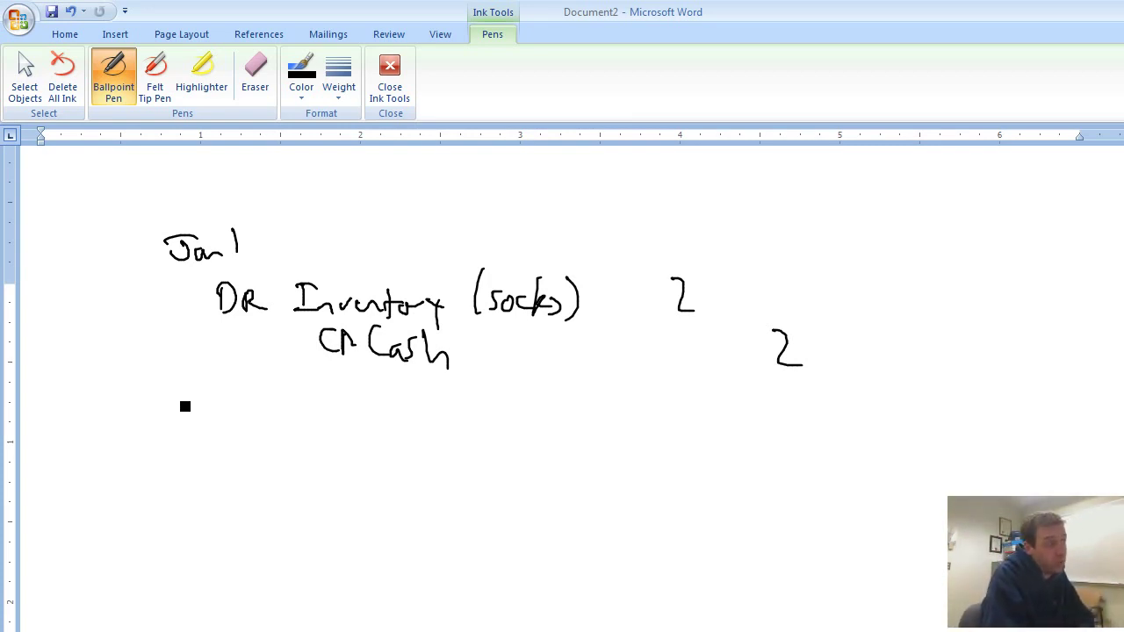
Handwrite the heading "Jan 2" on the new page with the debit line "DR Inventory (socks)" 2.10 below it
mouse_move(183, 397)
mouse_down()
mouse_move(167, 421)
mouse_move(197, 393)
mouse_up()
drag(198, 412, 256, 423)
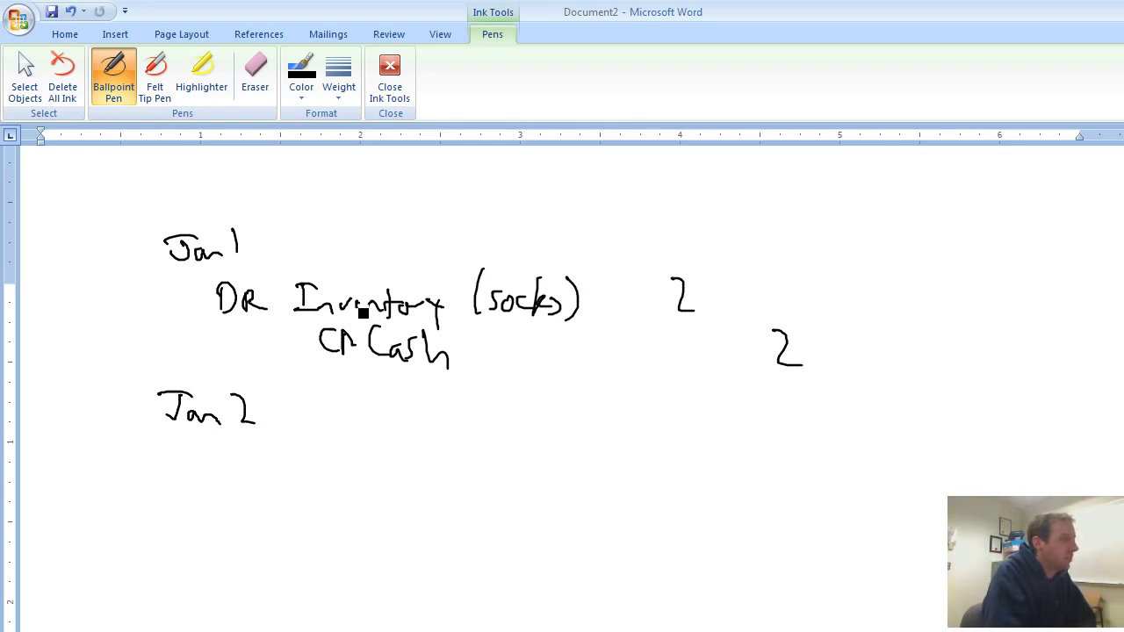
mouse_move(217, 435)
mouse_down()
mouse_move(220, 447)
mouse_move(262, 458)
mouse_up()
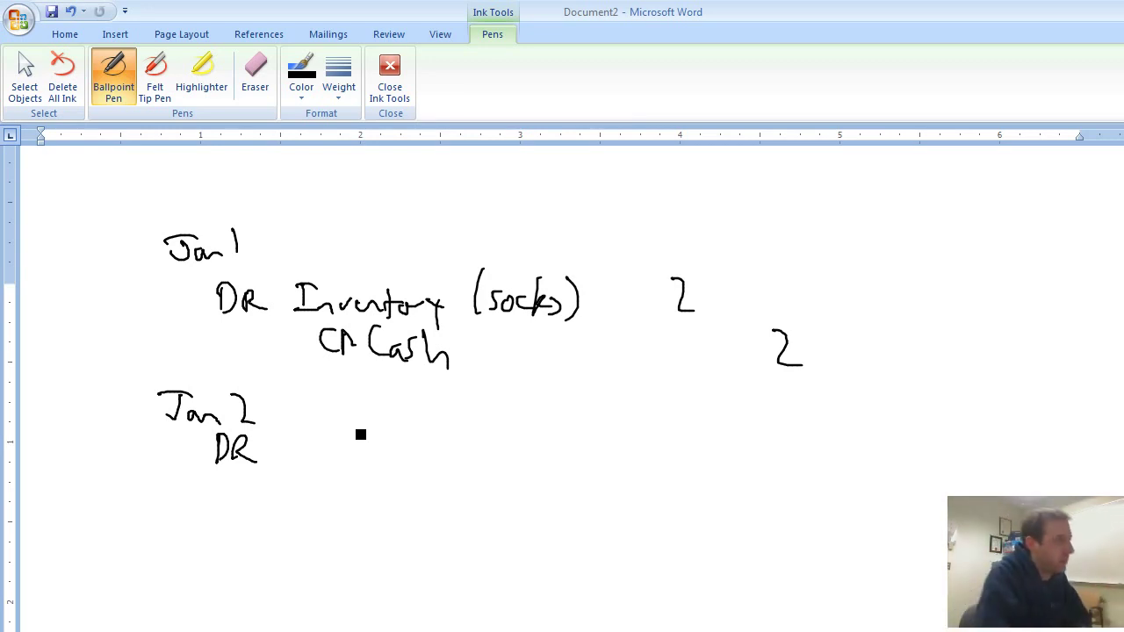
mouse_move(298, 465)
mouse_down()
mouse_move(307, 429)
mouse_move(331, 470)
mouse_move(432, 464)
mouse_move(434, 479)
mouse_up()
mouse_move(474, 429)
mouse_down()
mouse_move(507, 469)
mouse_move(539, 442)
mouse_move(556, 474)
mouse_up()
drag(563, 427, 572, 472)
click(669, 454)
mouse_move(639, 430)
mouse_down()
mouse_move(663, 459)
mouse_move(681, 454)
mouse_up()
drag(688, 427, 691, 446)
Handwrite the indented credit line "CR Cash" 2.10 beneath the Jan 2 inventory debit
mouse_move(334, 488)
mouse_down()
mouse_move(322, 502)
mouse_move(384, 509)
mouse_up()
drag(409, 504, 413, 511)
drag(427, 488, 445, 515)
mouse_move(757, 488)
mouse_down()
mouse_move(776, 510)
mouse_move(804, 510)
mouse_up()
click(789, 508)
drag(822, 486, 821, 487)
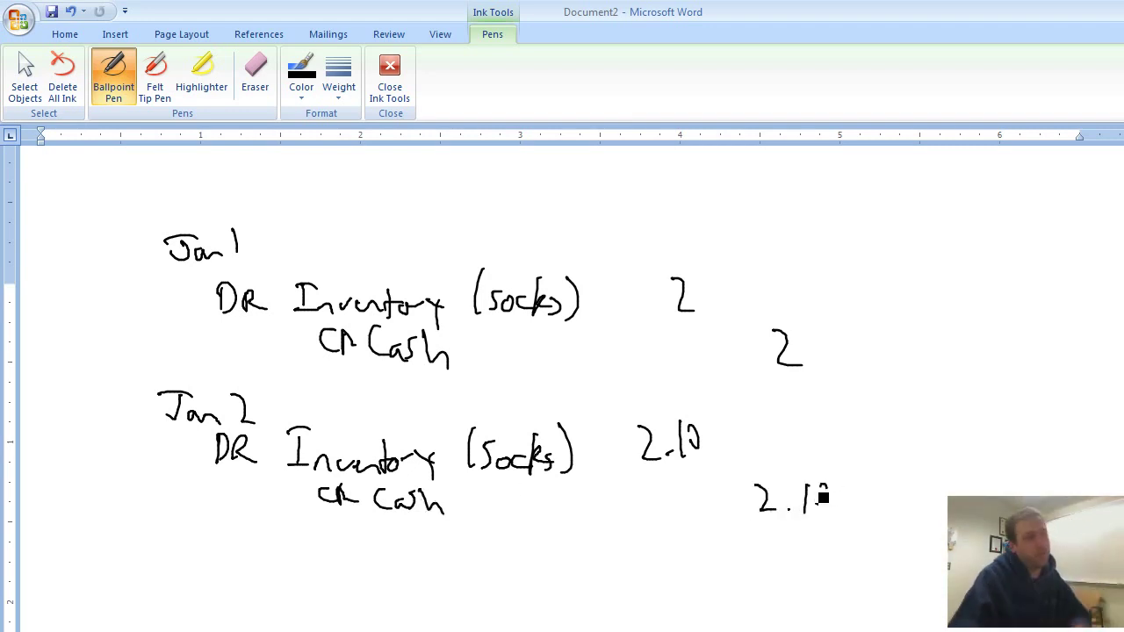
Handwrite the heading "Jan 3" below the Jan 2 entry, followed by the debit line "DR Inventory (socks)" 2.50
scroll(822, 498, down, 2)
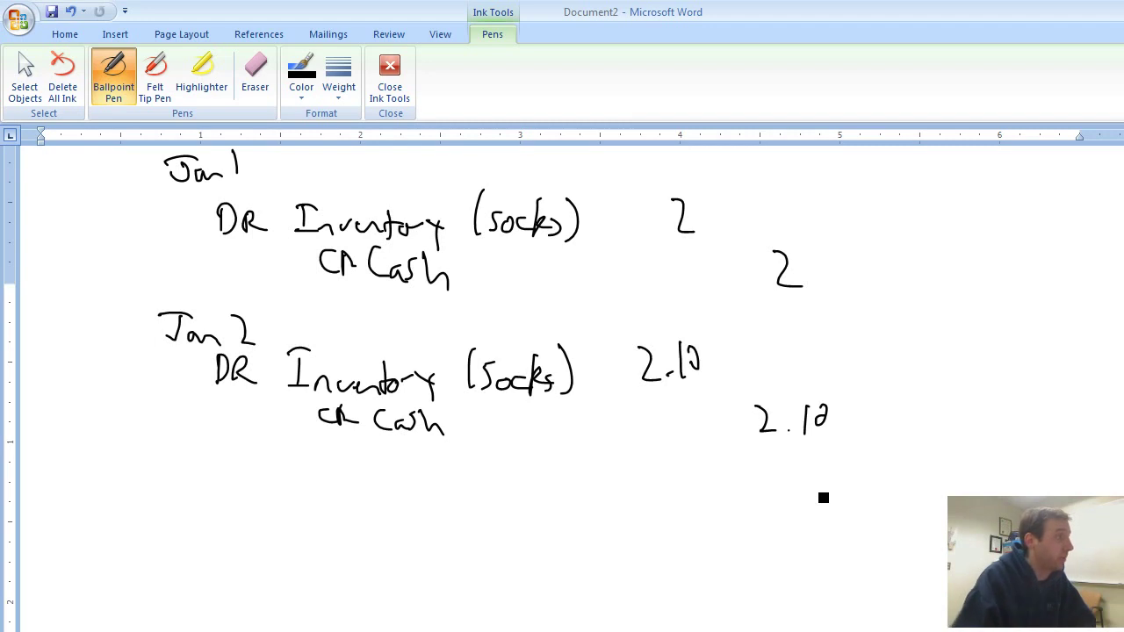
mouse_move(169, 449)
mouse_down()
mouse_move(152, 465)
mouse_move(175, 445)
mouse_move(220, 451)
mouse_move(230, 475)
mouse_up()
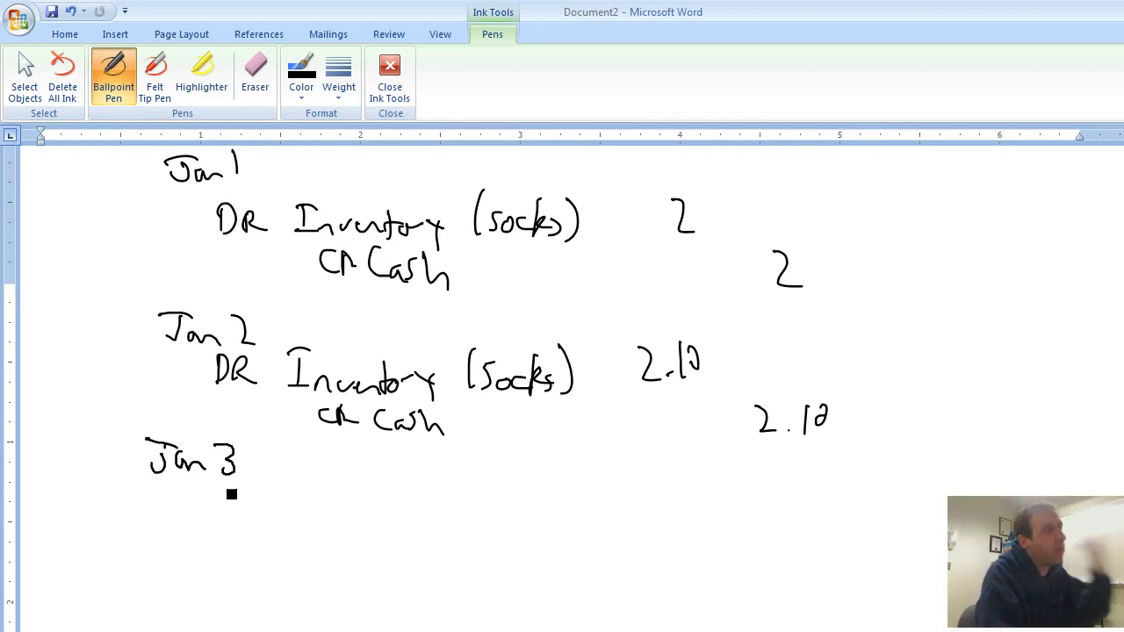
drag(209, 485, 209, 511)
drag(210, 486, 248, 510)
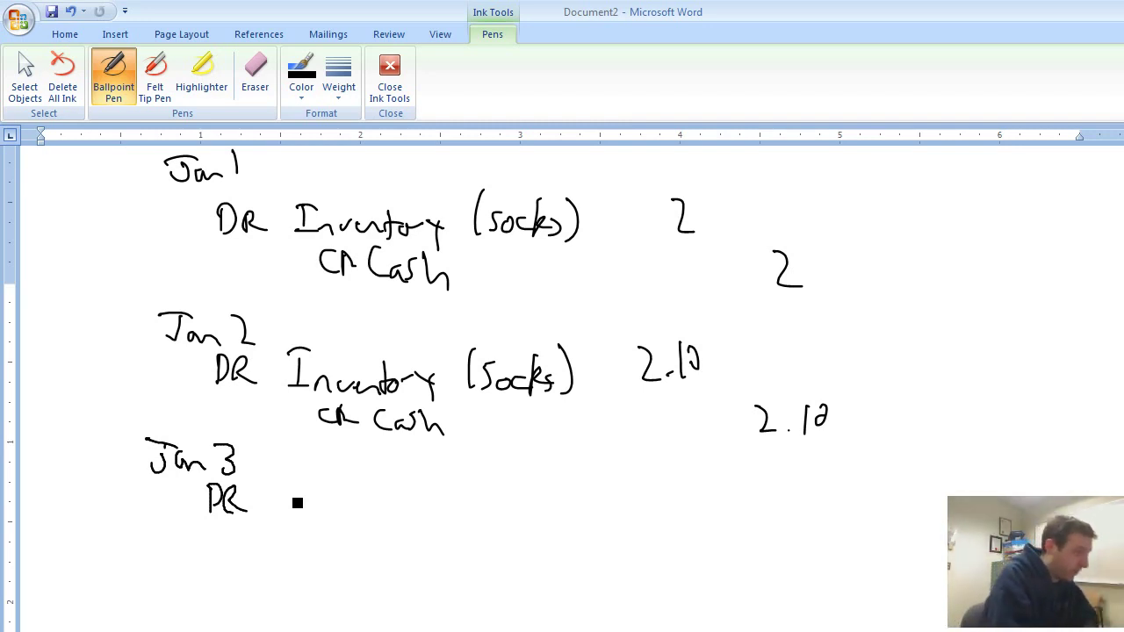
mouse_move(275, 475)
mouse_down()
mouse_move(303, 508)
mouse_move(326, 513)
mouse_move(426, 504)
mouse_move(433, 536)
mouse_up()
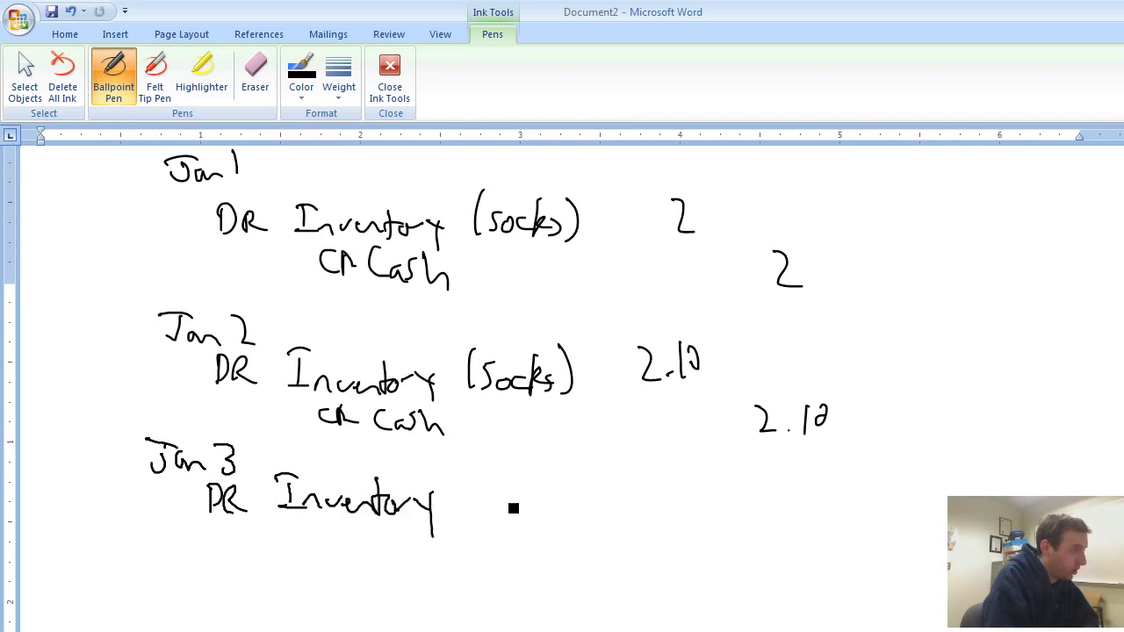
mouse_move(485, 471)
mouse_down()
mouse_move(479, 510)
mouse_move(517, 503)
mouse_move(532, 516)
mouse_up()
drag(546, 480, 545, 518)
drag(557, 499, 561, 516)
drag(572, 474, 580, 520)
drag(629, 474, 648, 498)
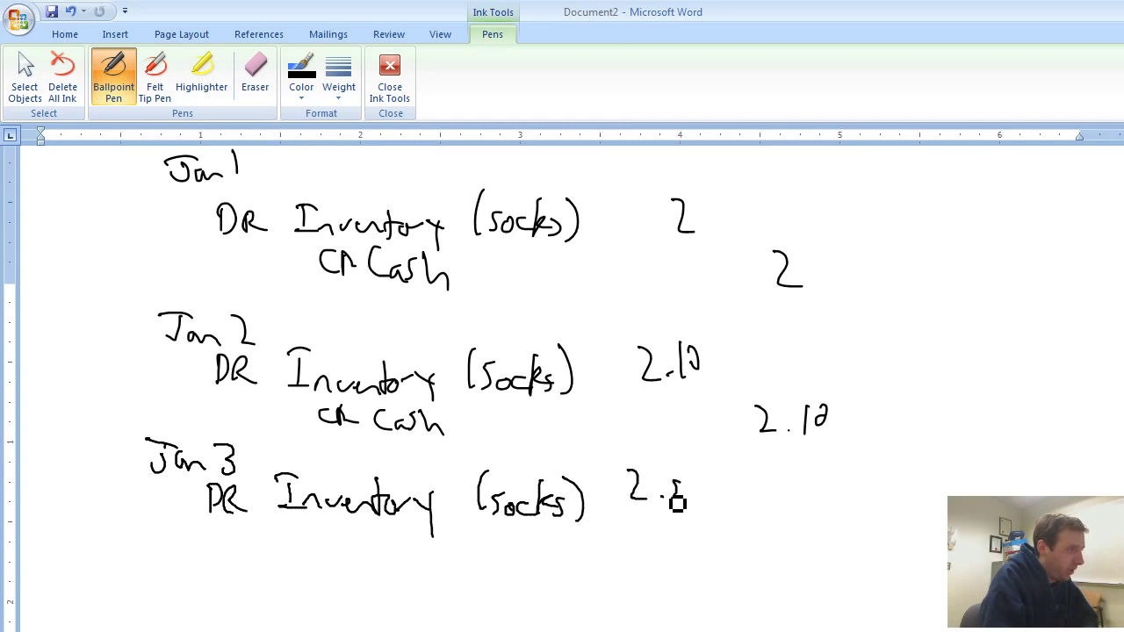
mouse_move(701, 474)
mouse_down()
mouse_move(683, 482)
mouse_move(674, 471)
mouse_move(669, 497)
mouse_move(691, 503)
mouse_move(664, 508)
mouse_up()
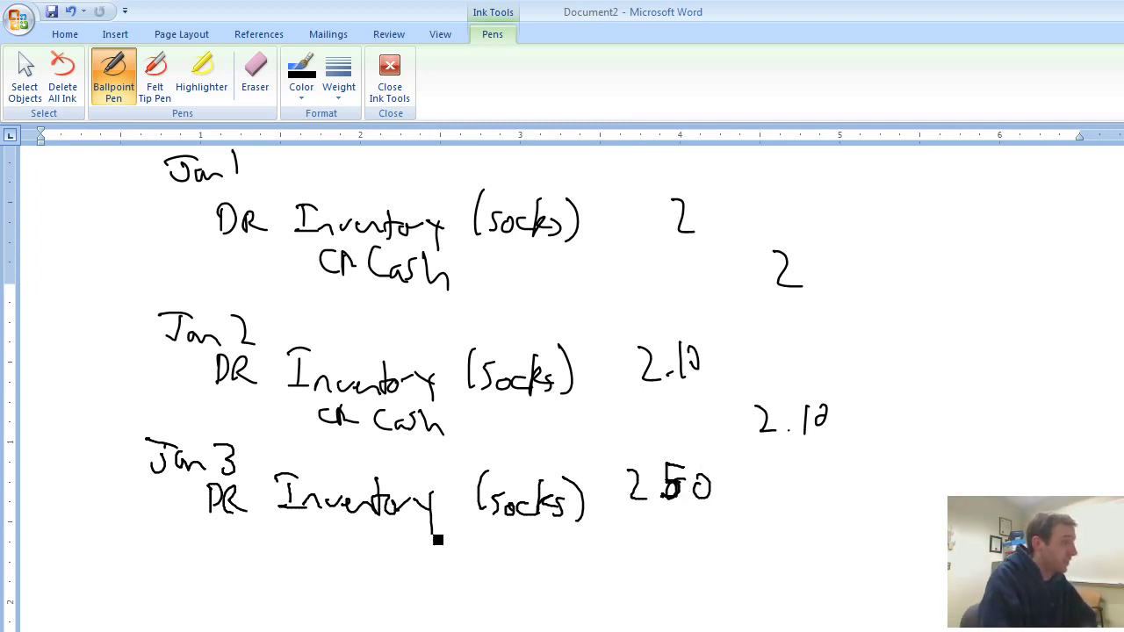
Handwrite the indented credit line "CR Cash" 2.50 beneath the Jan 3 inventory debit
mouse_move(339, 530)
mouse_down()
mouse_move(331, 537)
mouse_move(363, 553)
mouse_move(389, 539)
mouse_move(463, 559)
mouse_up()
mouse_move(751, 508)
mouse_down()
mouse_move(773, 529)
mouse_move(796, 529)
mouse_up()
click(793, 530)
drag(829, 506, 829, 505)
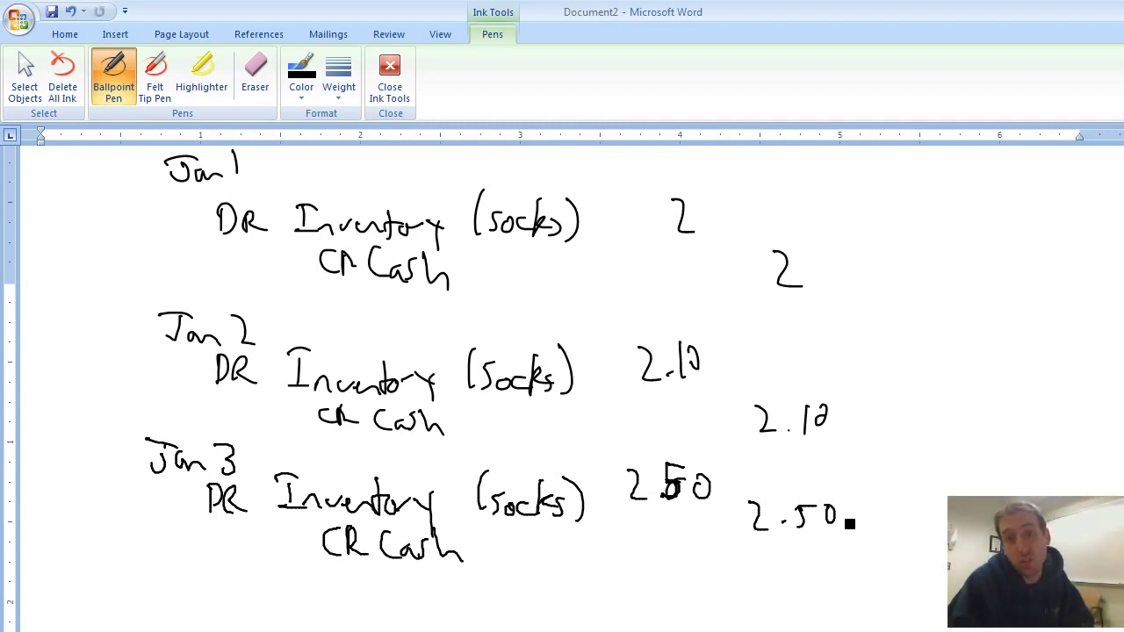
Handwrite the heading "Jan 4" below the Jan 3 entry, with the debit line "DR Cash" 5 beneath it
scroll(849, 523, down, 2)
scroll(813, 530, down, 10)
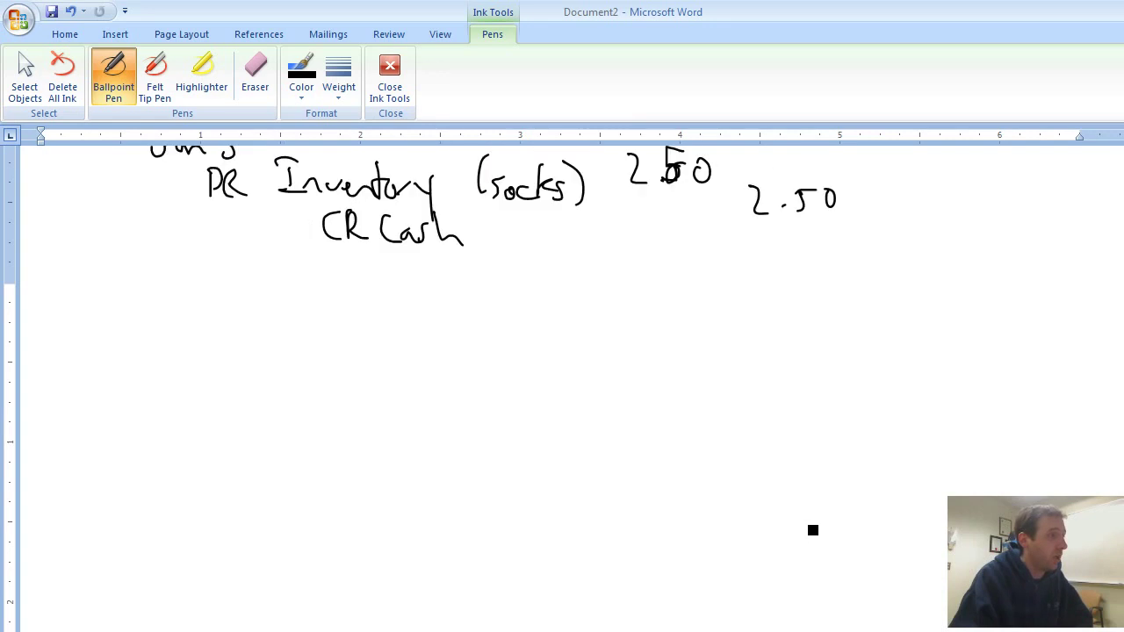
scroll(814, 503, up, 10)
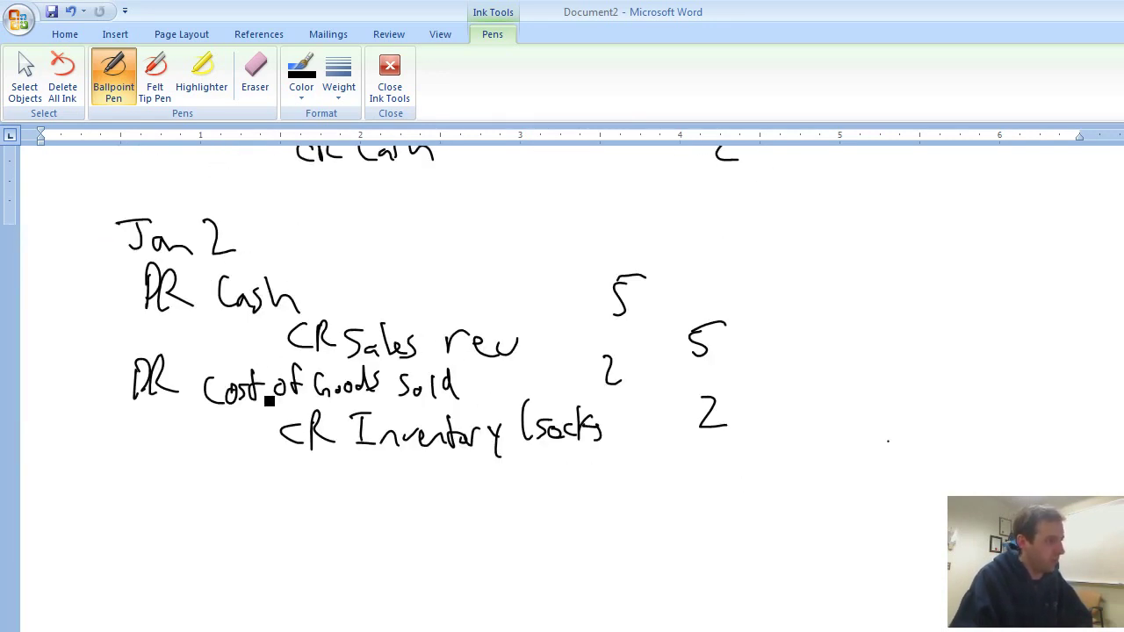
scroll(672, 466, down, 5)
scroll(672, 466, up, 8)
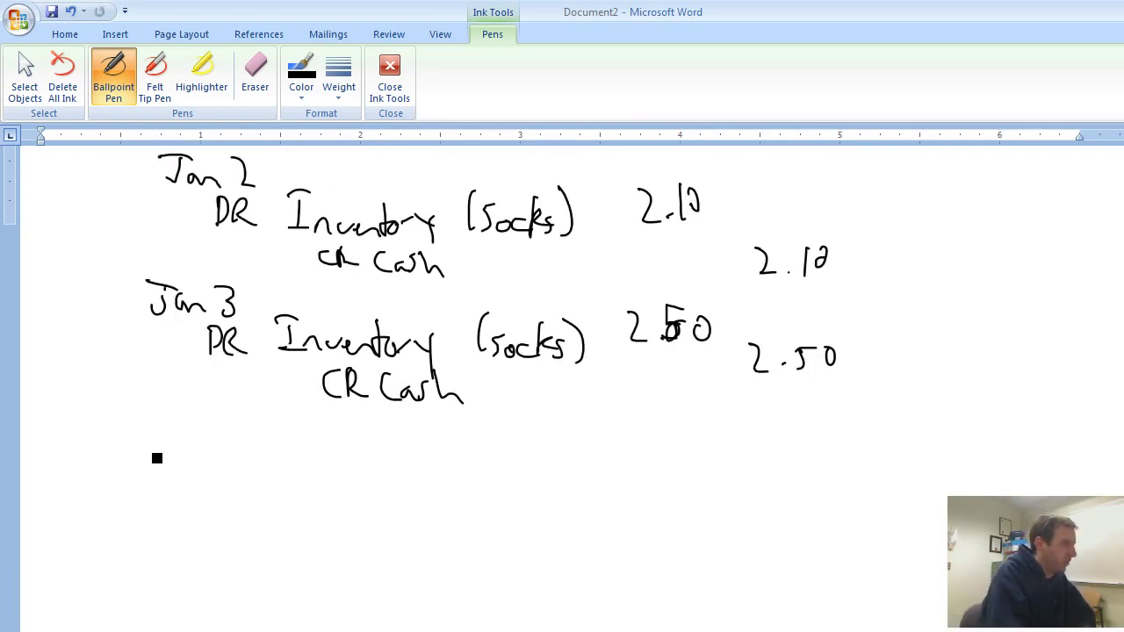
mouse_move(137, 430)
mouse_down()
mouse_move(166, 459)
mouse_move(188, 456)
mouse_up()
mouse_move(198, 435)
mouse_down()
mouse_move(226, 474)
mouse_move(208, 494)
mouse_move(235, 480)
mouse_move(299, 498)
mouse_up()
drag(313, 467, 341, 500)
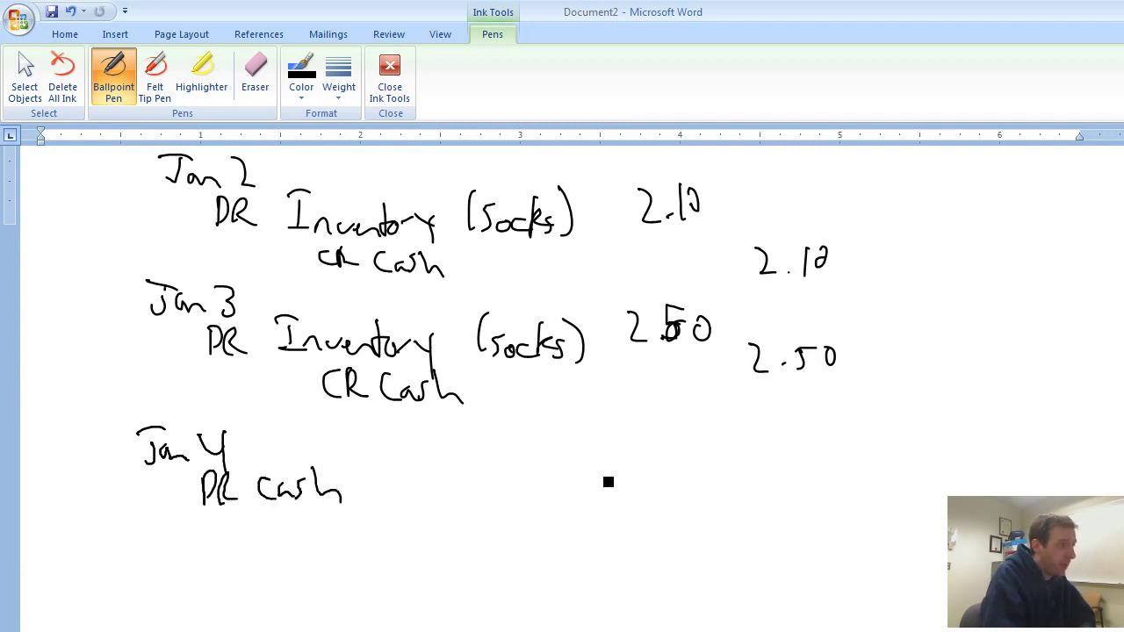
mouse_move(611, 472)
mouse_down()
mouse_move(612, 494)
mouse_move(640, 467)
mouse_up()
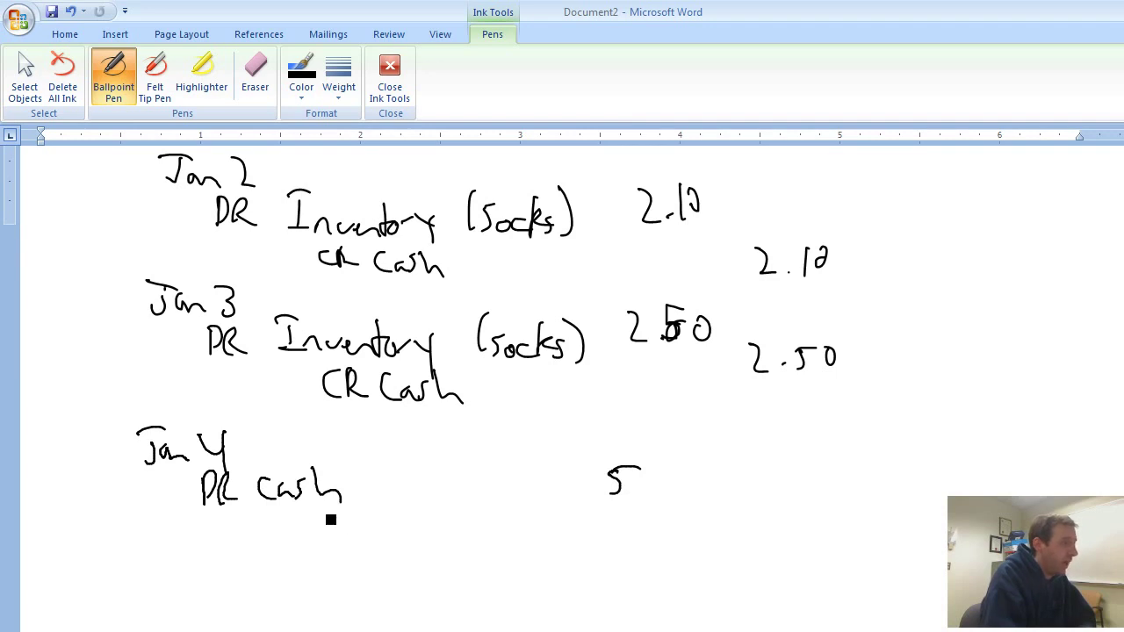
Handwrite the indented credit line "CR Sales Rev" 5 beneath the Jan 4 cash debit
drag(329, 521, 330, 547)
mouse_move(345, 516)
mouse_down()
mouse_move(364, 548)
mouse_move(421, 552)
mouse_up()
mouse_move(430, 516)
mouse_down()
mouse_move(432, 550)
mouse_move(448, 549)
mouse_up()
drag(463, 538, 454, 552)
mouse_move(504, 514)
mouse_down()
mouse_move(507, 547)
mouse_move(527, 546)
mouse_up()
mouse_move(532, 537)
mouse_down()
mouse_move(545, 545)
mouse_move(561, 534)
mouse_up()
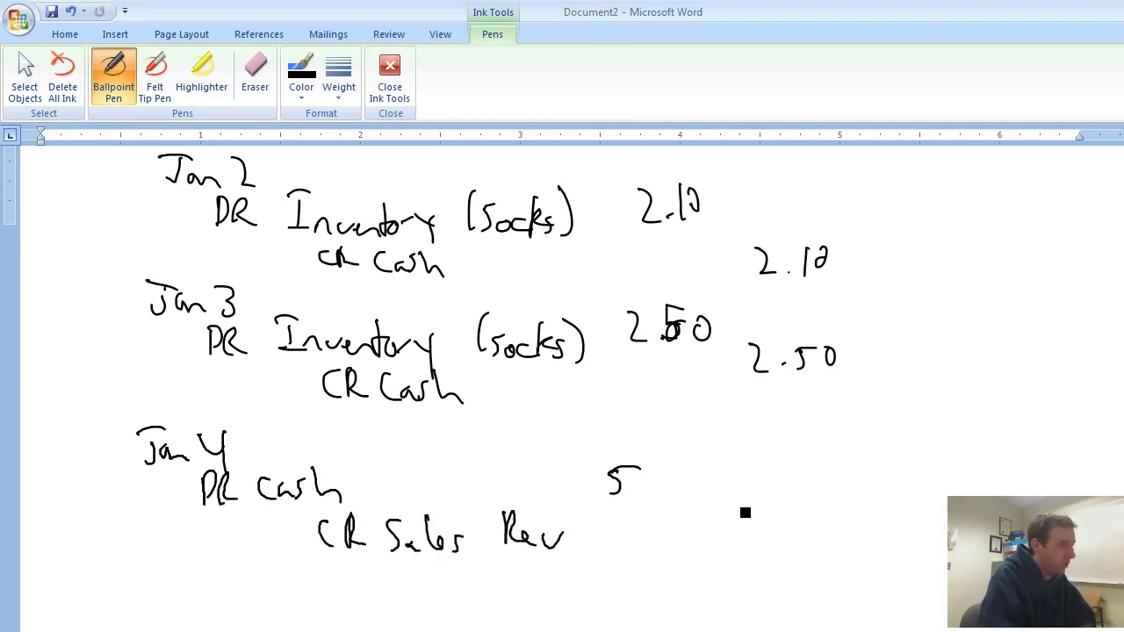
drag(751, 510, 742, 511)
mouse_move(742, 511)
mouse_down()
mouse_move(747, 540)
mouse_move(768, 505)
mouse_up()
Below the sales revenue line, handwrite an indented "CR Inventory" and the debit line "DR COGS" above it, both without amounts
scroll(772, 513, down, 5)
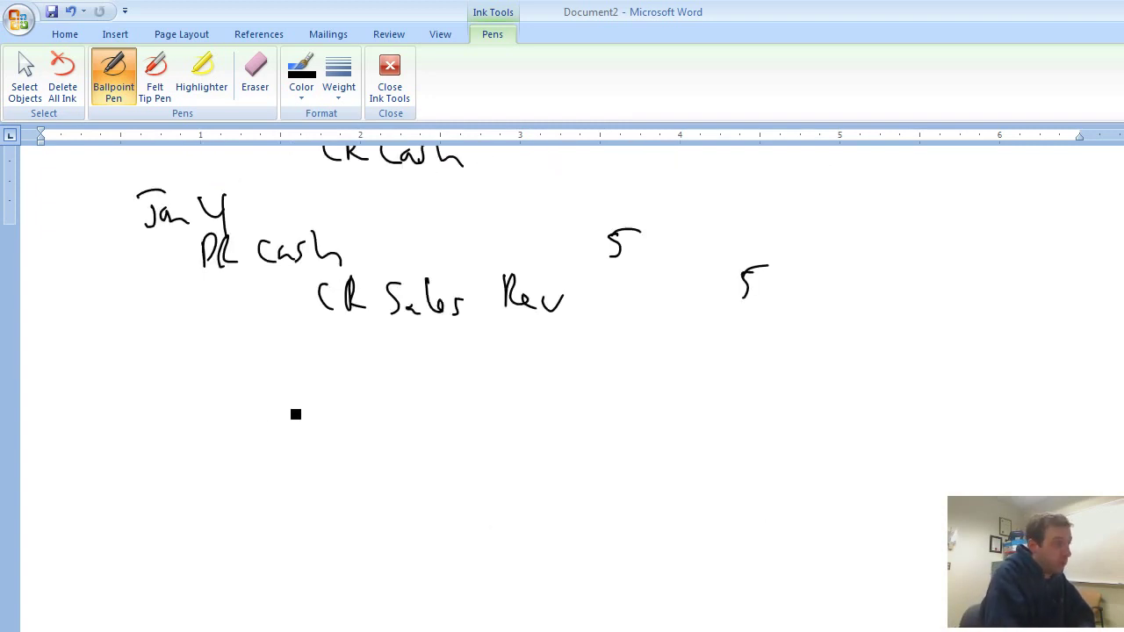
drag(336, 402, 336, 427)
drag(342, 402, 367, 430)
mouse_move(409, 397)
mouse_down()
mouse_move(409, 430)
mouse_move(497, 433)
mouse_move(507, 423)
mouse_move(536, 453)
mouse_up()
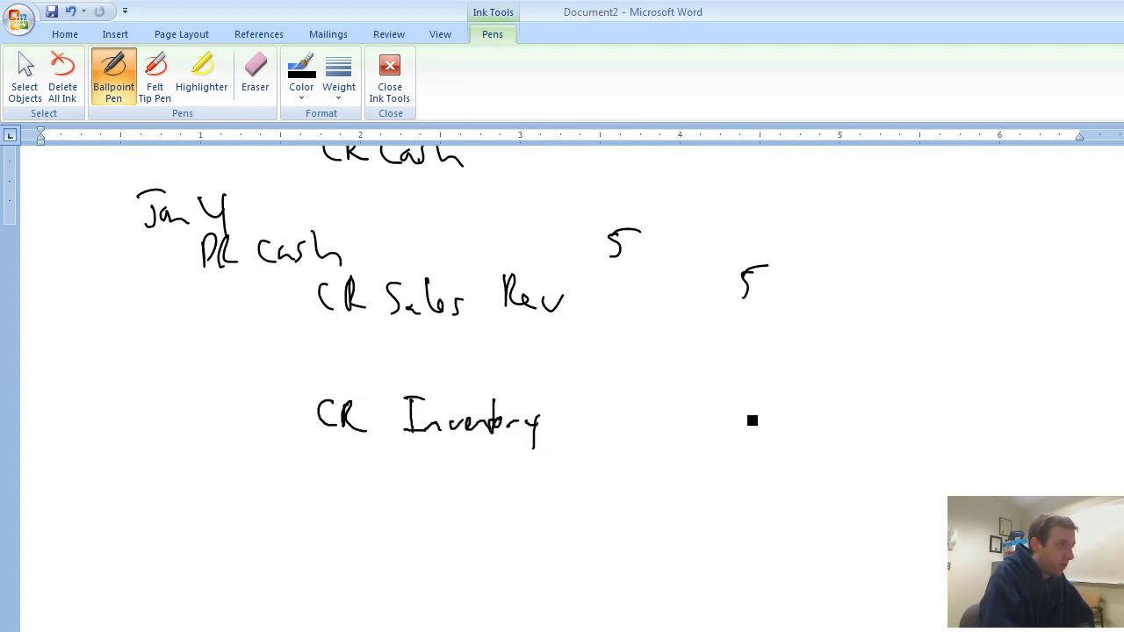
mouse_move(197, 350)
mouse_down()
mouse_move(207, 386)
mouse_move(226, 385)
mouse_up()
mouse_move(268, 352)
mouse_down()
mouse_move(295, 369)
mouse_move(358, 371)
mouse_move(356, 389)
mouse_up()
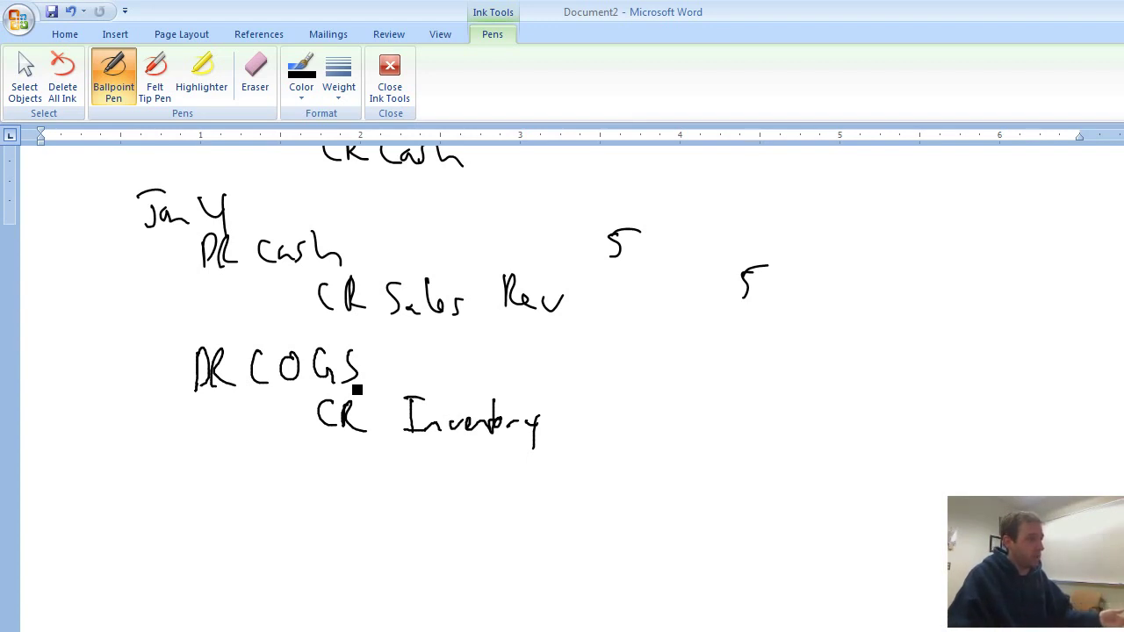
Review the sock purchase entries, then handwrite the label "FIFO" below the COGS and inventory lines
scroll(416, 381, up, 8)
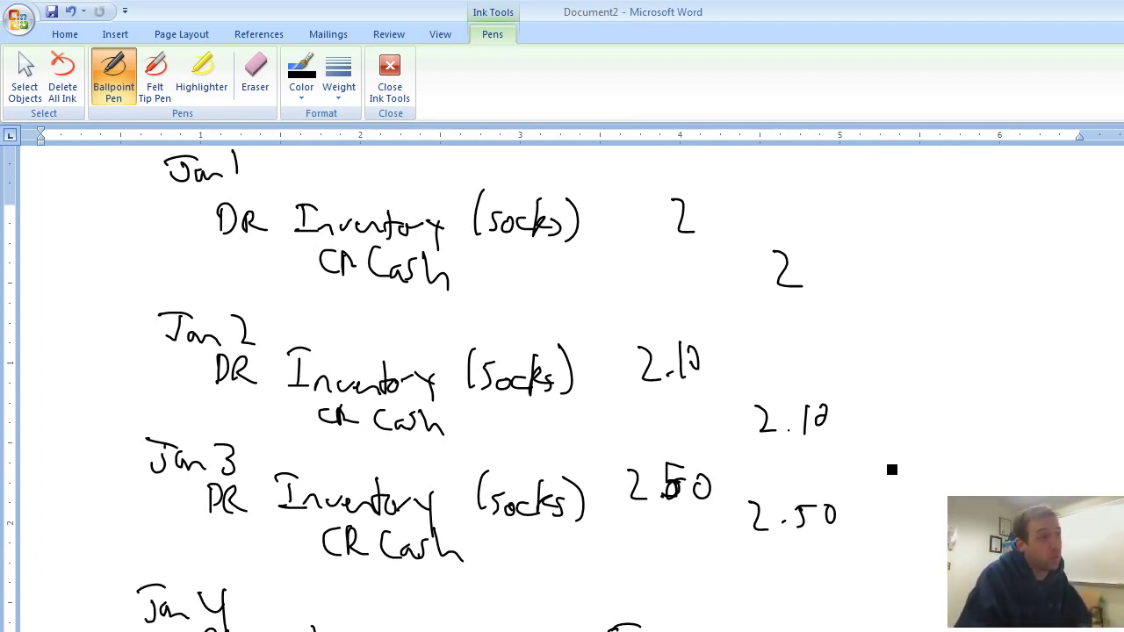
scroll(769, 432, down, 8)
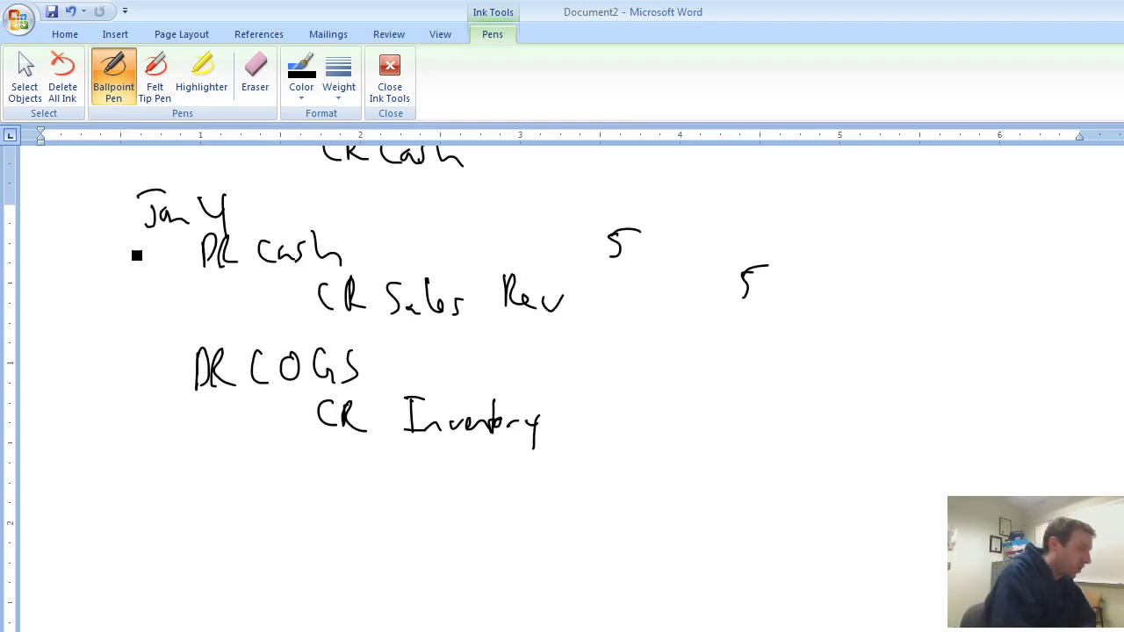
mouse_move(136, 482)
mouse_down()
mouse_move(182, 522)
mouse_move(195, 486)
mouse_up()
drag(197, 516, 176, 517)
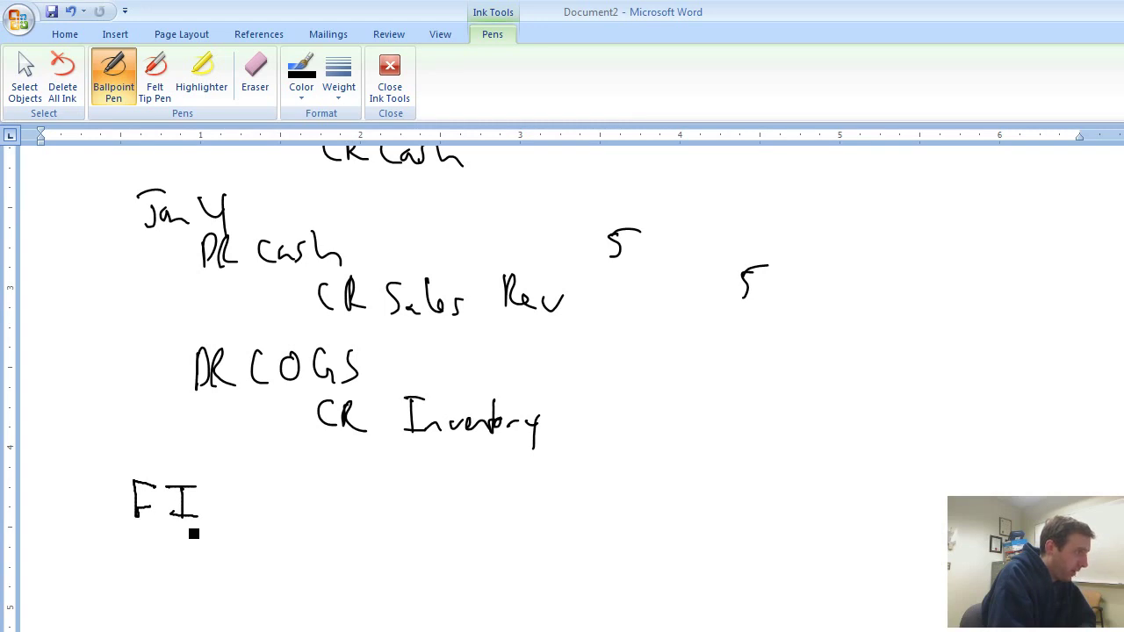
drag(225, 483, 228, 522)
drag(224, 484, 250, 483)
drag(228, 503, 281, 519)
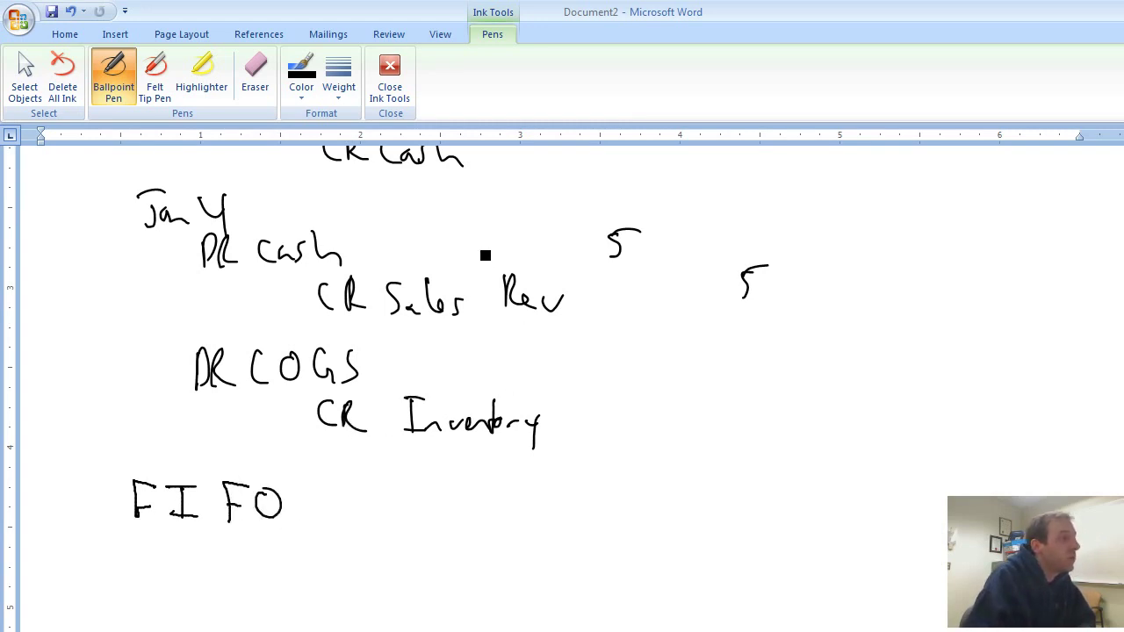
Check the Jan 1 purchase cost and handwrite "= 2" after the FIFO label
scroll(488, 259, up, 6)
scroll(495, 285, up, 2)
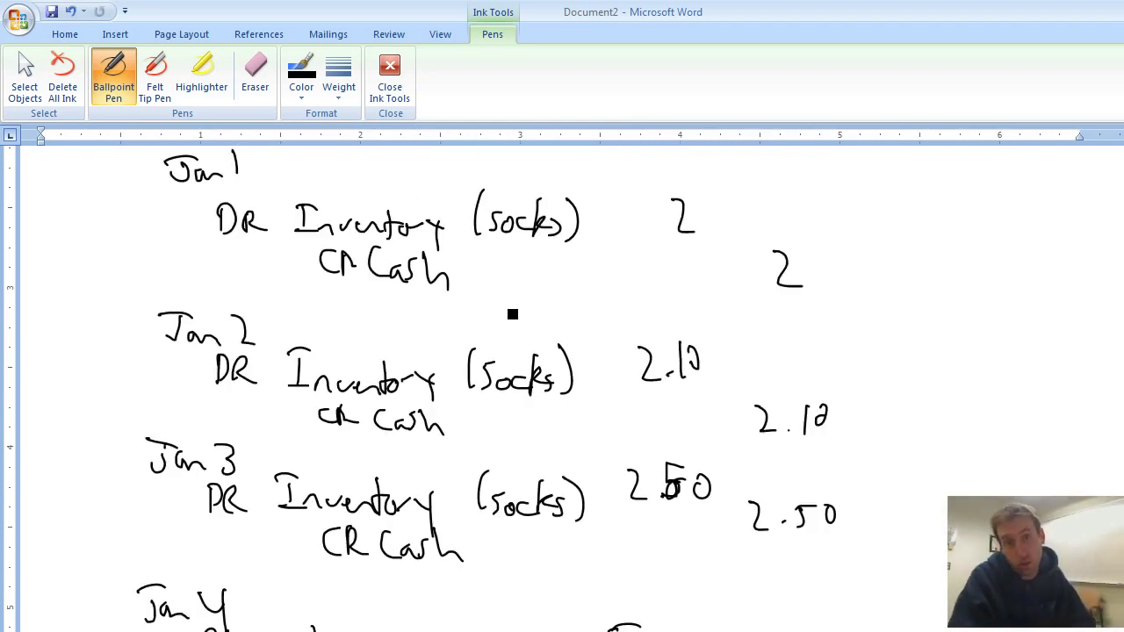
scroll(516, 317, down, 8)
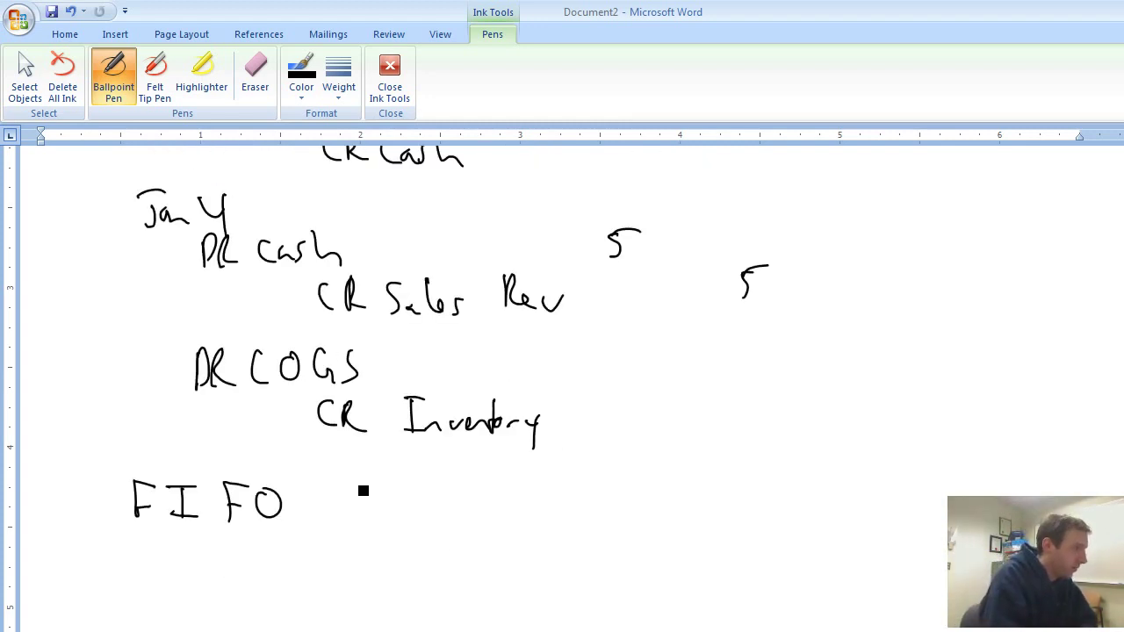
drag(322, 497, 349, 497)
drag(323, 516, 351, 514)
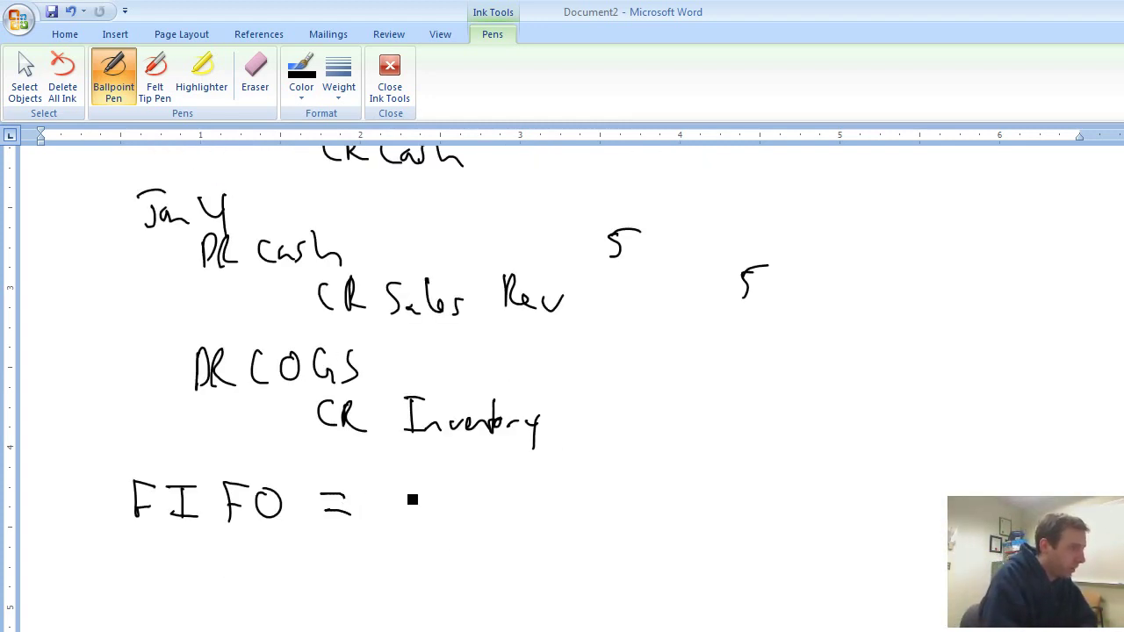
drag(408, 489, 446, 530)
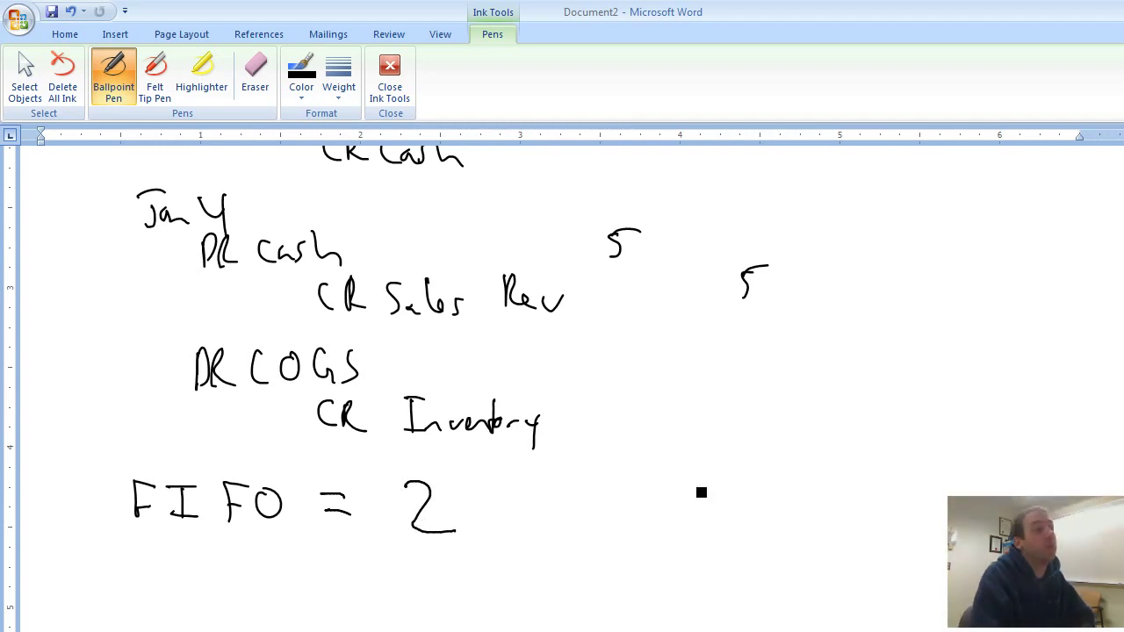
Look back over the purchase costs and handwrite the label "LIFO" directly beneath FIFO
scroll(651, 437, up, 8)
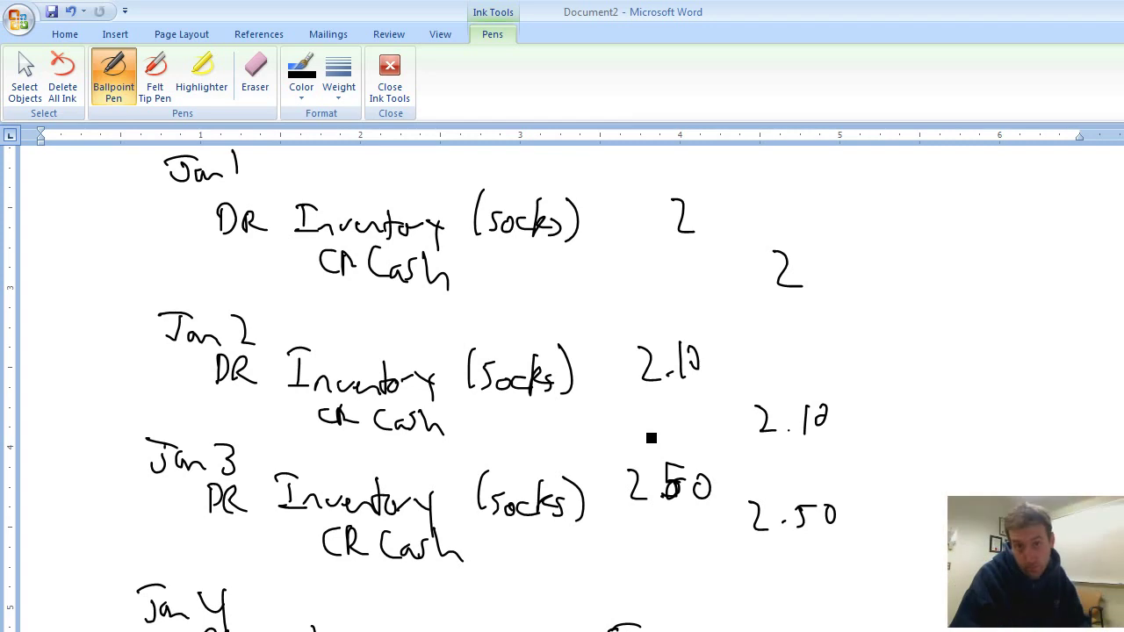
scroll(650, 437, down, 8)
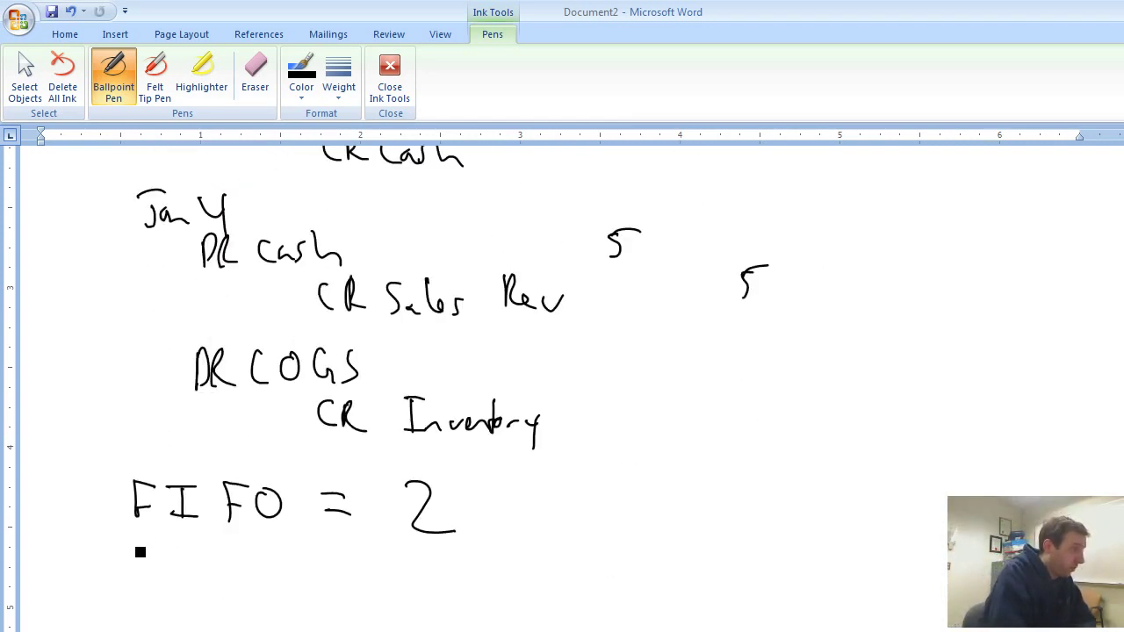
mouse_move(135, 547)
mouse_down()
mouse_move(155, 581)
mouse_move(183, 583)
mouse_move(195, 554)
mouse_up()
drag(167, 581, 215, 583)
drag(213, 569, 259, 581)
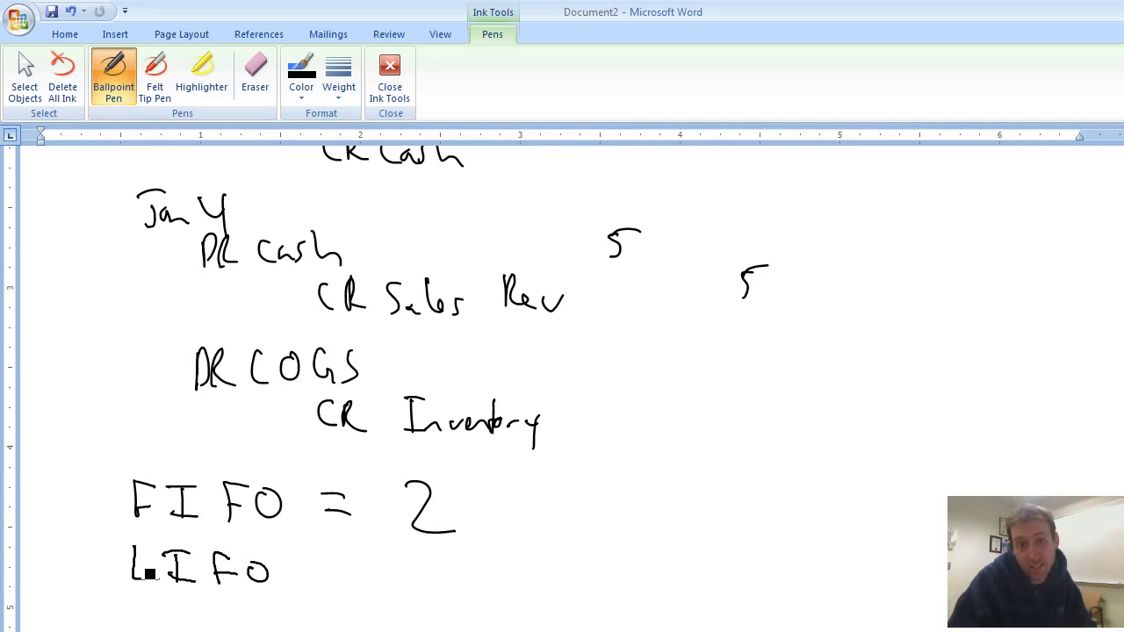
Check the Jan 3 purchase cost and handwrite "= 2.50" after the LIFO label
scroll(193, 582, up, 8)
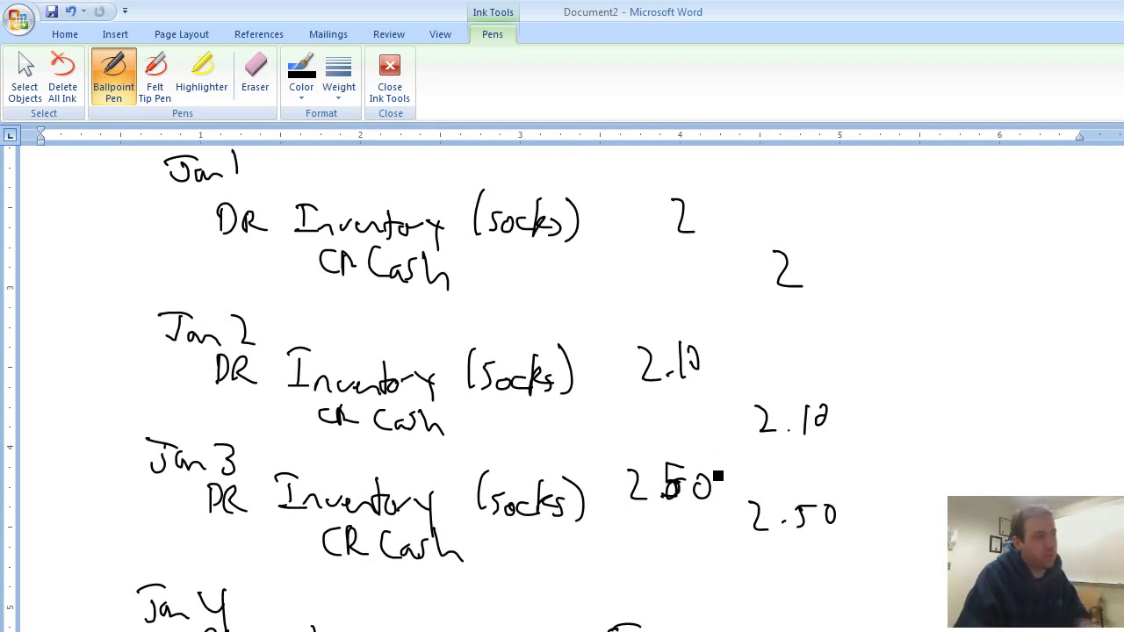
scroll(715, 488, down, 9)
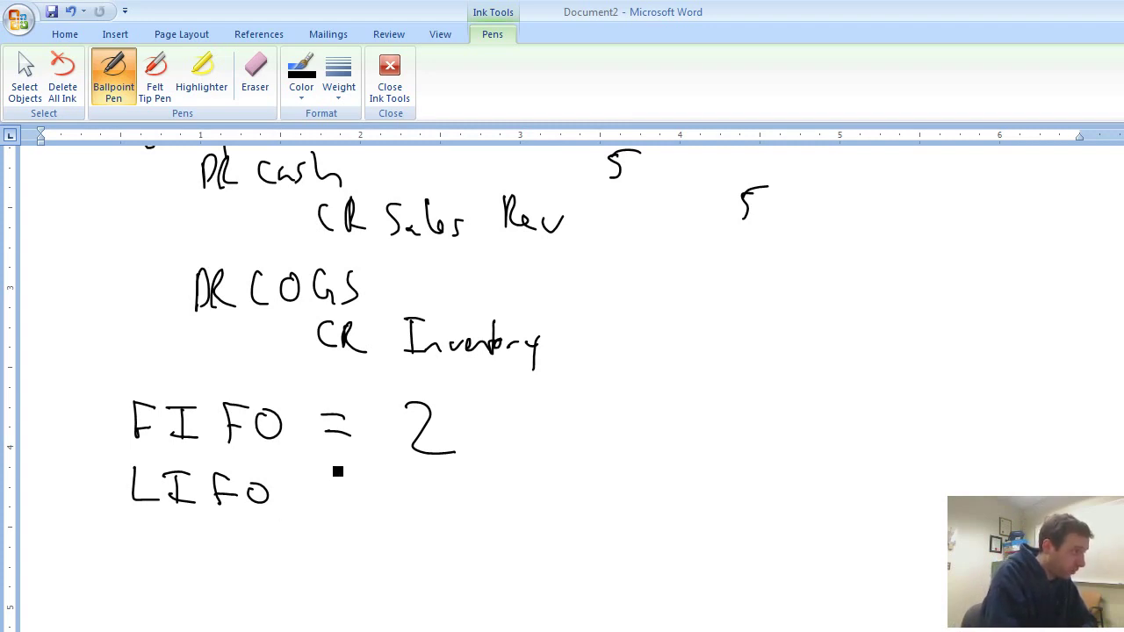
mouse_move(325, 481)
mouse_down()
mouse_move(338, 481)
mouse_move(341, 502)
mouse_up()
mouse_move(408, 482)
mouse_down()
mouse_move(432, 511)
mouse_move(454, 510)
mouse_up()
click(443, 506)
mouse_move(497, 490)
mouse_down()
mouse_move(489, 508)
mouse_move(497, 491)
mouse_up()
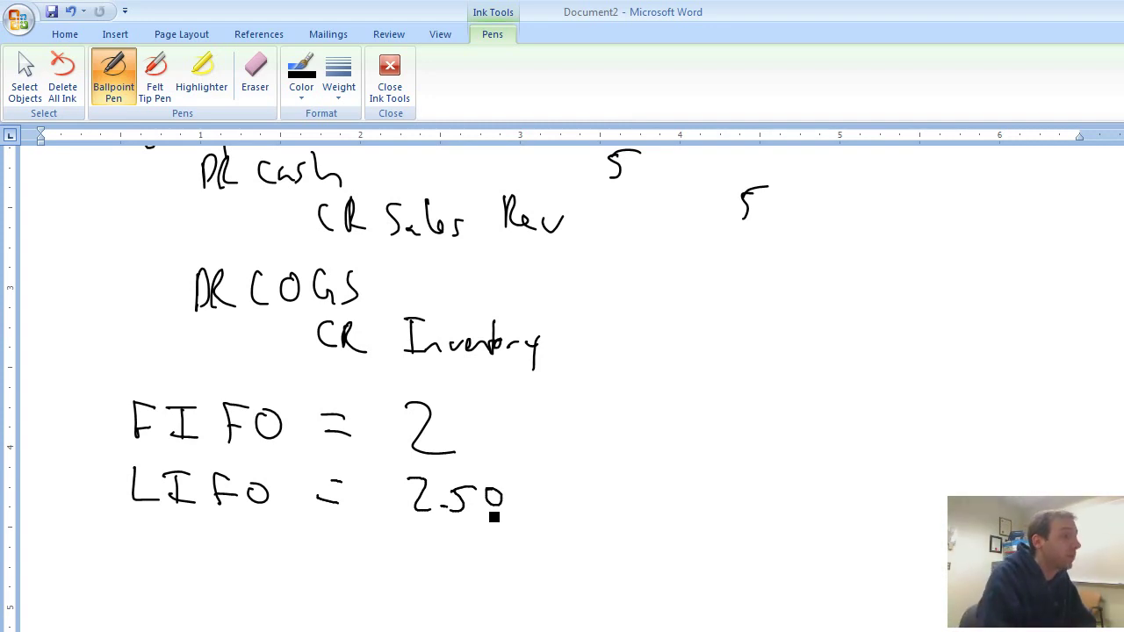
Handwrite "Weighted Average" 2.20 beside the FIFO line, consulting the three purchase costs
scroll(579, 442, up, 8)
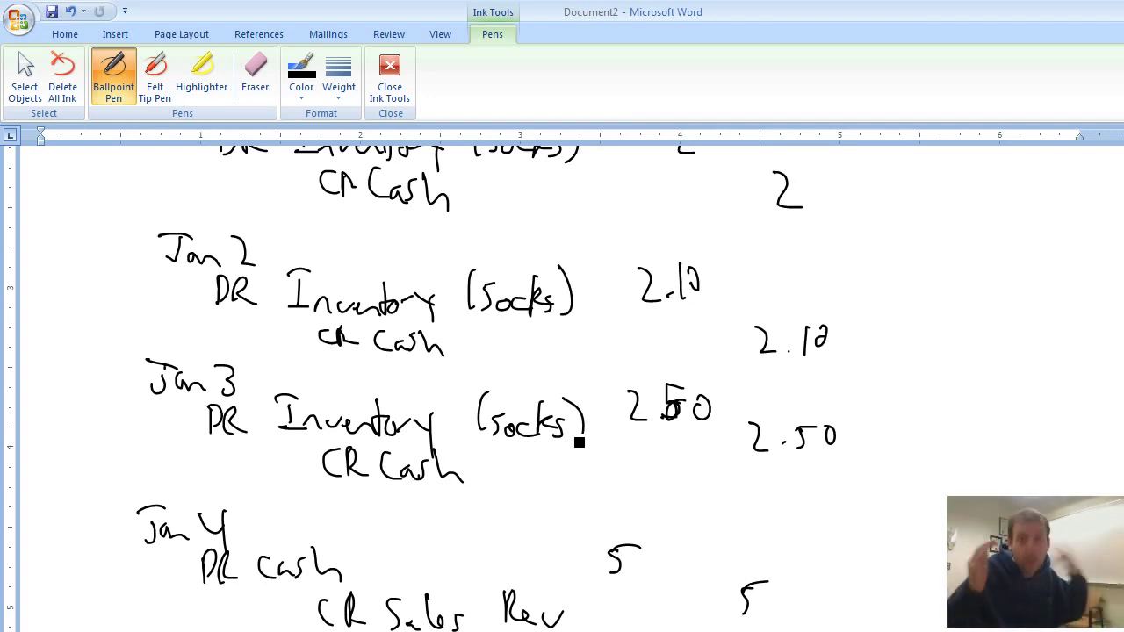
scroll(580, 443, down, 6)
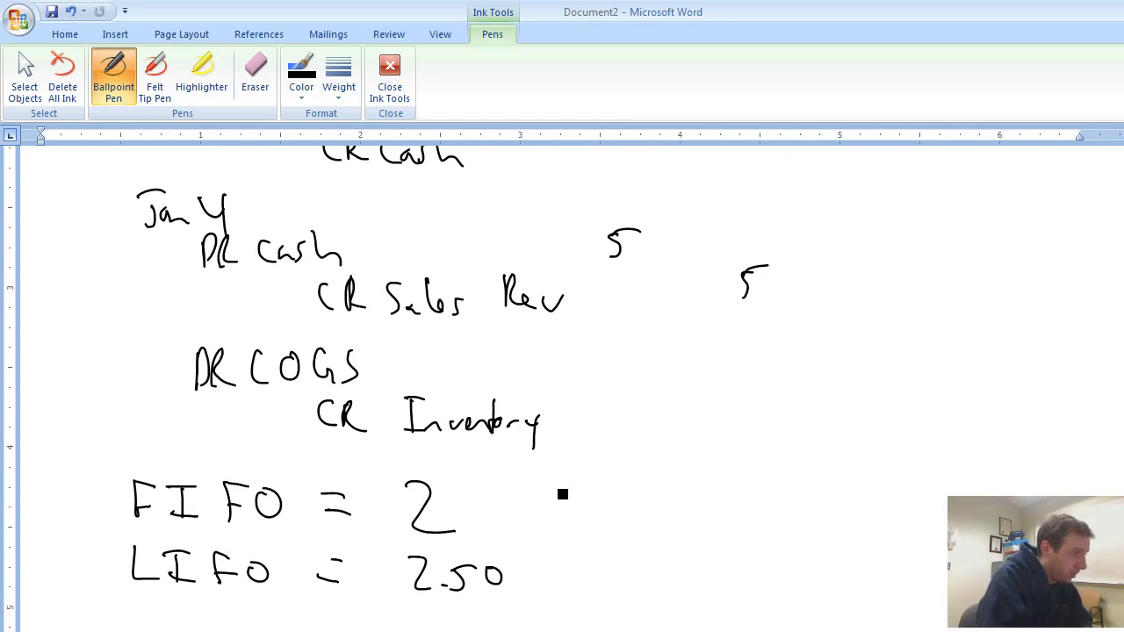
mouse_move(552, 488)
mouse_down()
mouse_move(580, 490)
mouse_move(602, 530)
mouse_move(645, 497)
mouse_move(677, 524)
mouse_move(693, 518)
mouse_move(658, 520)
mouse_move(683, 506)
mouse_move(734, 519)
mouse_move(758, 506)
mouse_move(774, 535)
mouse_move(796, 518)
mouse_up()
scroll(796, 518, up, 8)
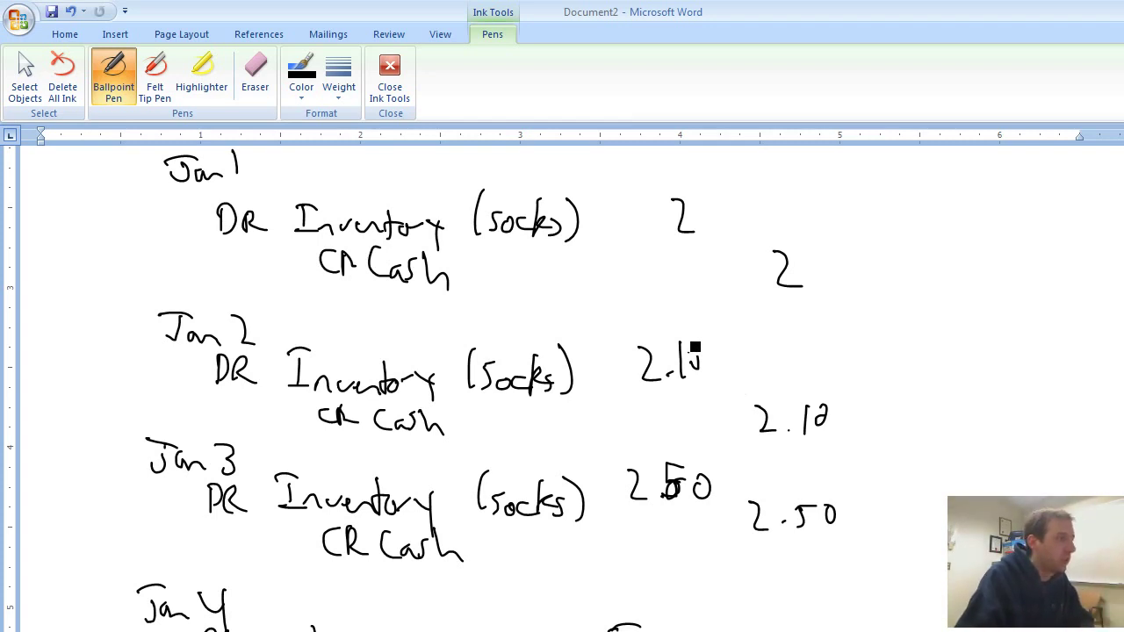
scroll(745, 391, down, 8)
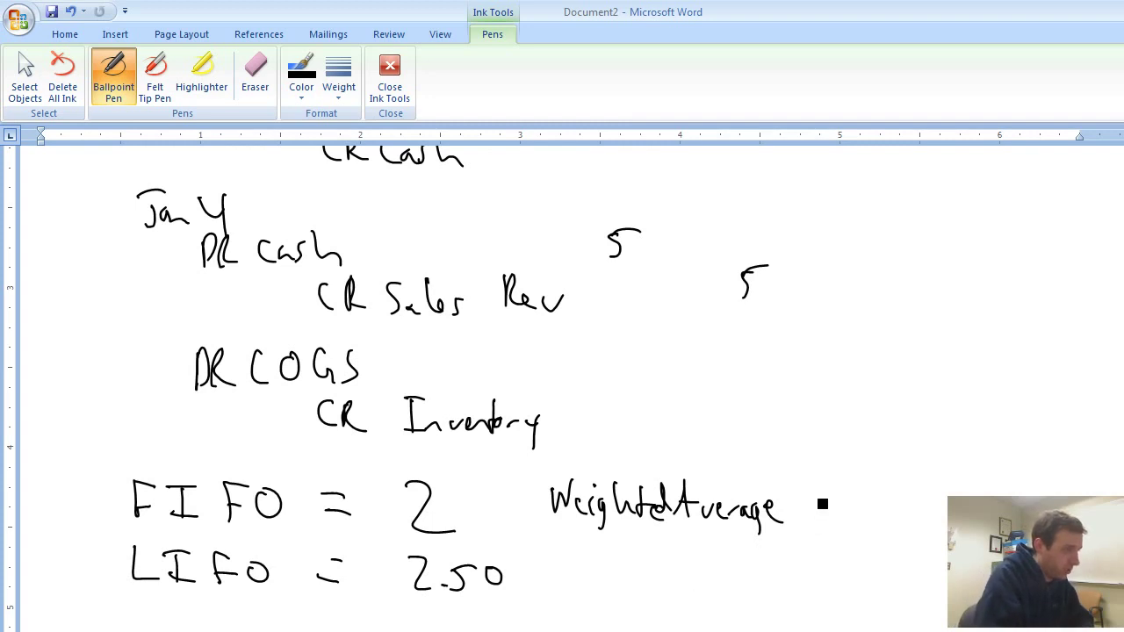
mouse_move(823, 475)
mouse_down()
mouse_move(848, 507)
mouse_move(874, 504)
mouse_up()
click(854, 505)
drag(889, 481, 889, 499)
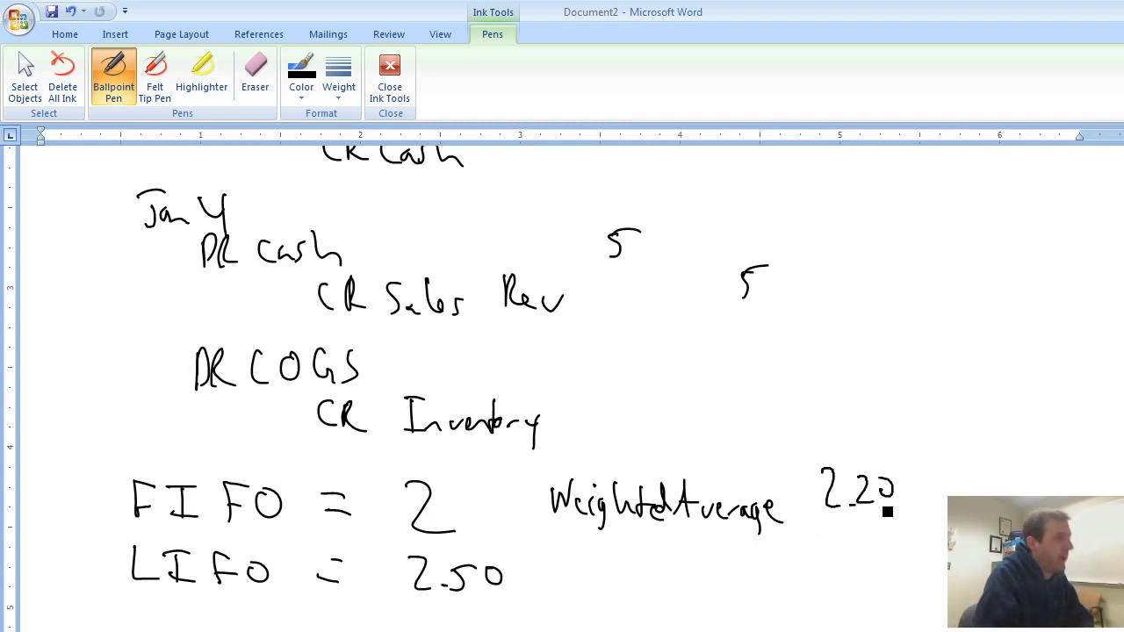
Review the purchase and sale entries, then handwrite "Specific Unit ID" beside the LIFO amount, beneath Weighted Average
scroll(869, 491, up, 3)
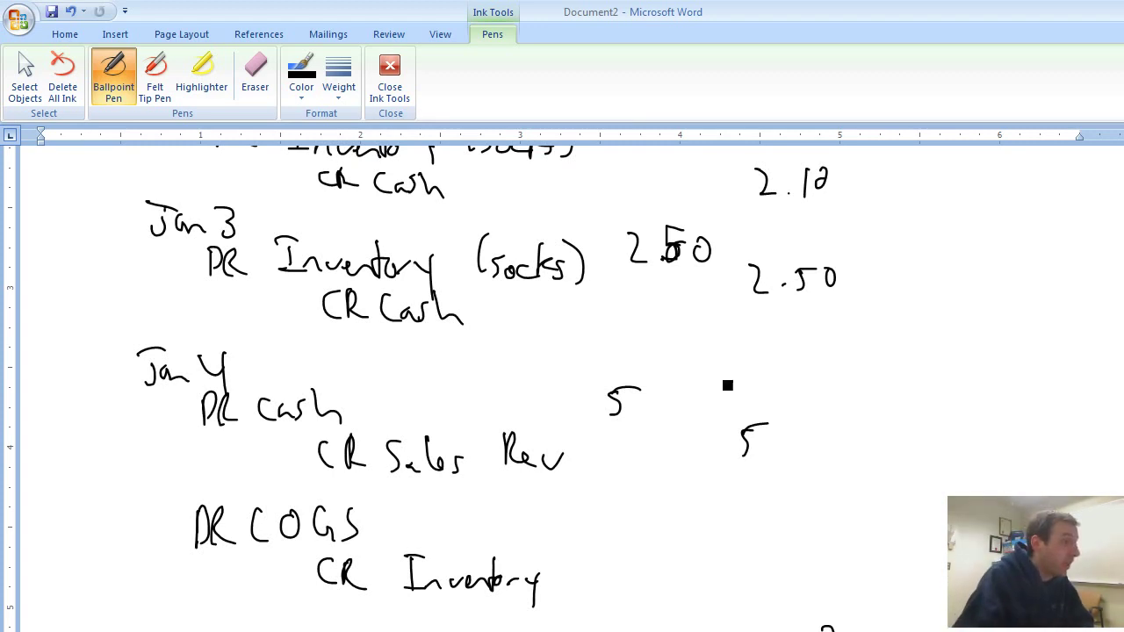
scroll(742, 384, down, 2)
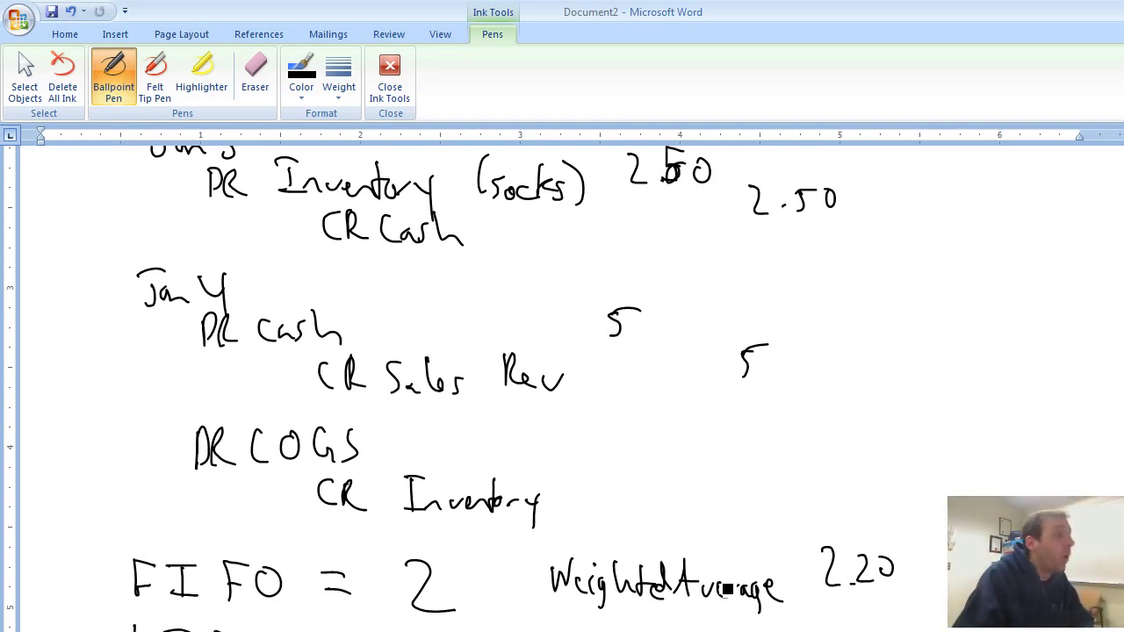
scroll(727, 589, up, 2)
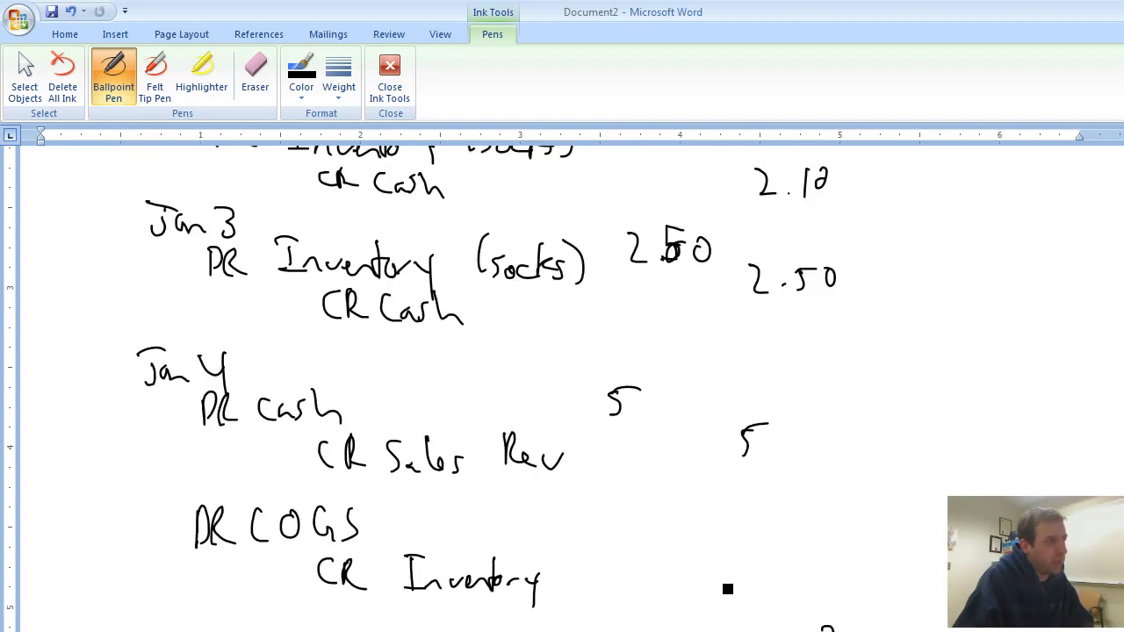
scroll(727, 589, down, 2)
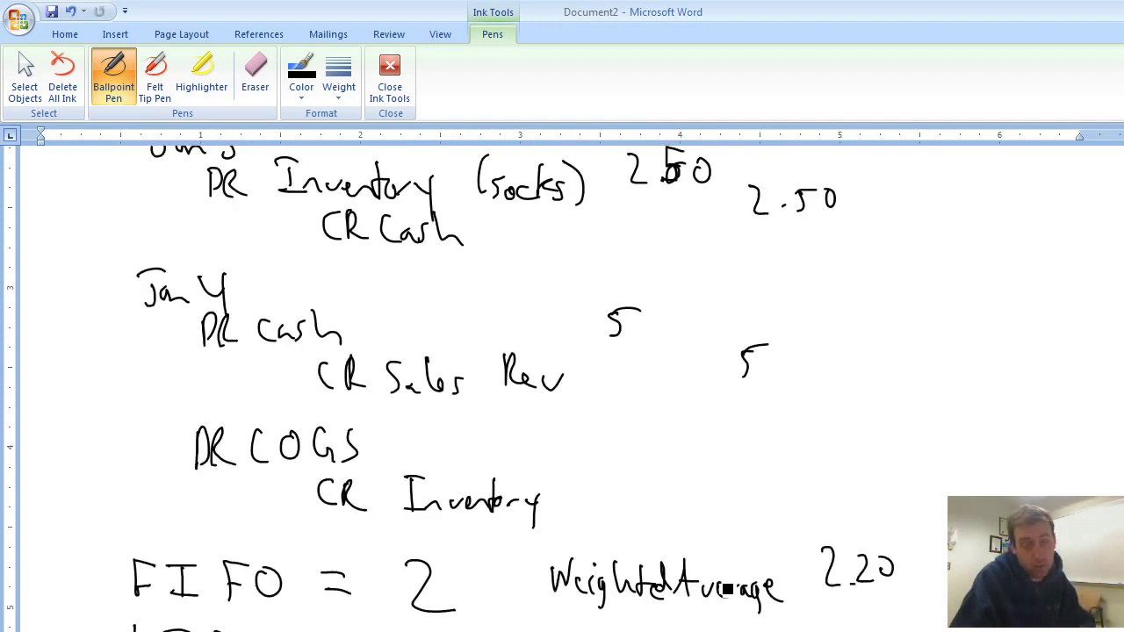
scroll(727, 589, down, 4)
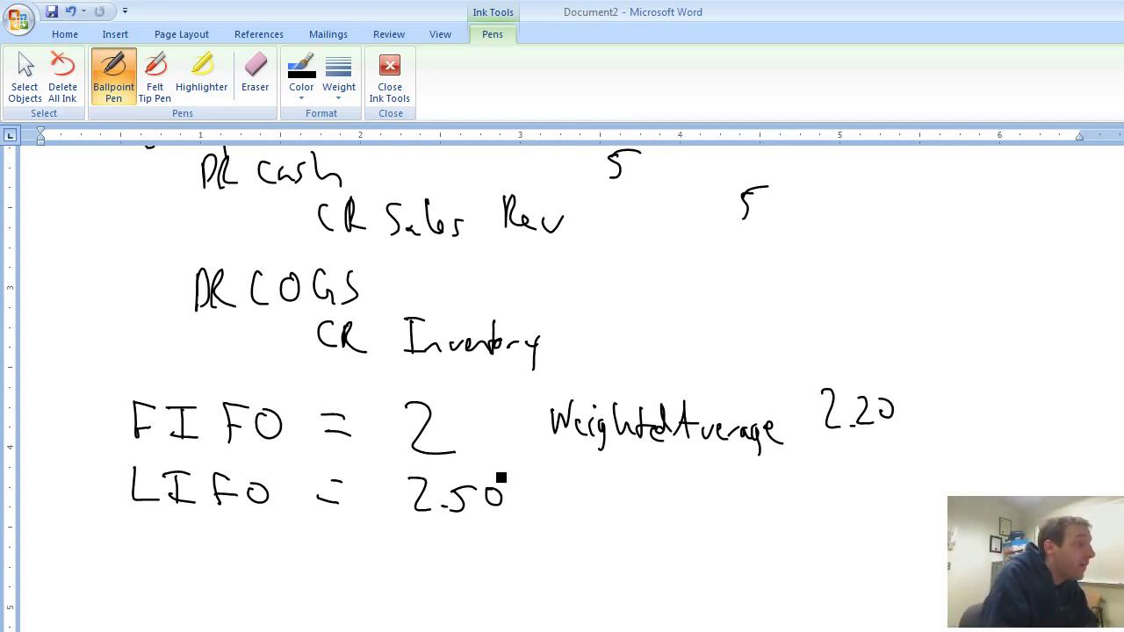
mouse_move(562, 471)
mouse_down()
mouse_move(555, 500)
mouse_move(620, 506)
mouse_move(630, 478)
mouse_move(654, 488)
mouse_move(732, 469)
mouse_move(782, 500)
mouse_move(802, 494)
mouse_up()
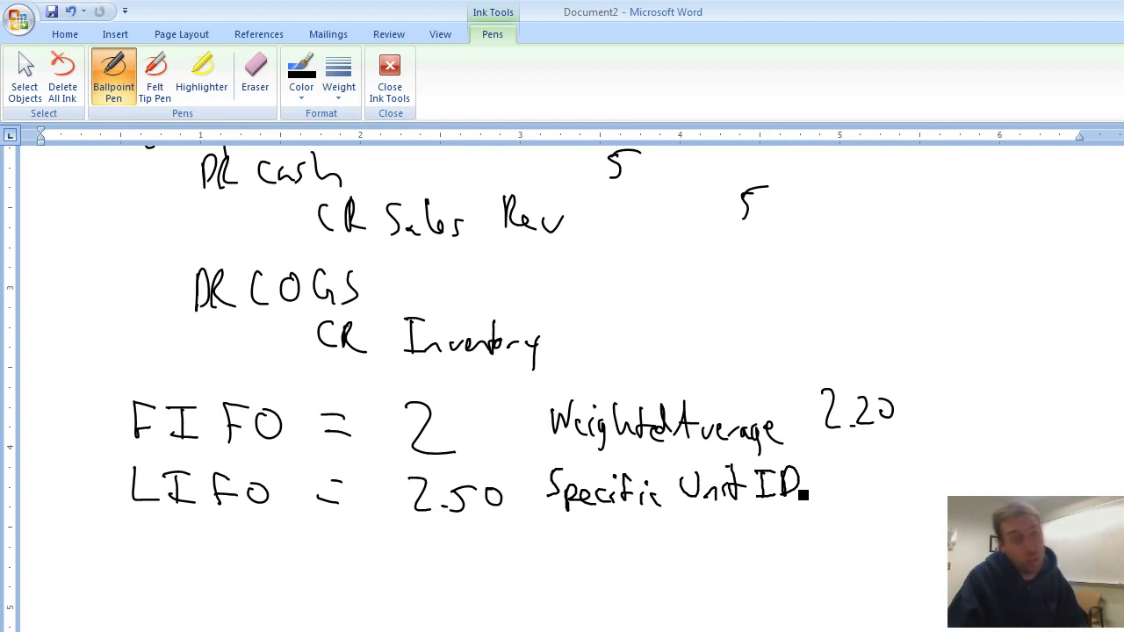
Draw arrows pointing at the Jan 1, Jan 2 and Jan 3 sock purchase entries, beside their amounts
scroll(854, 493, up, 10)
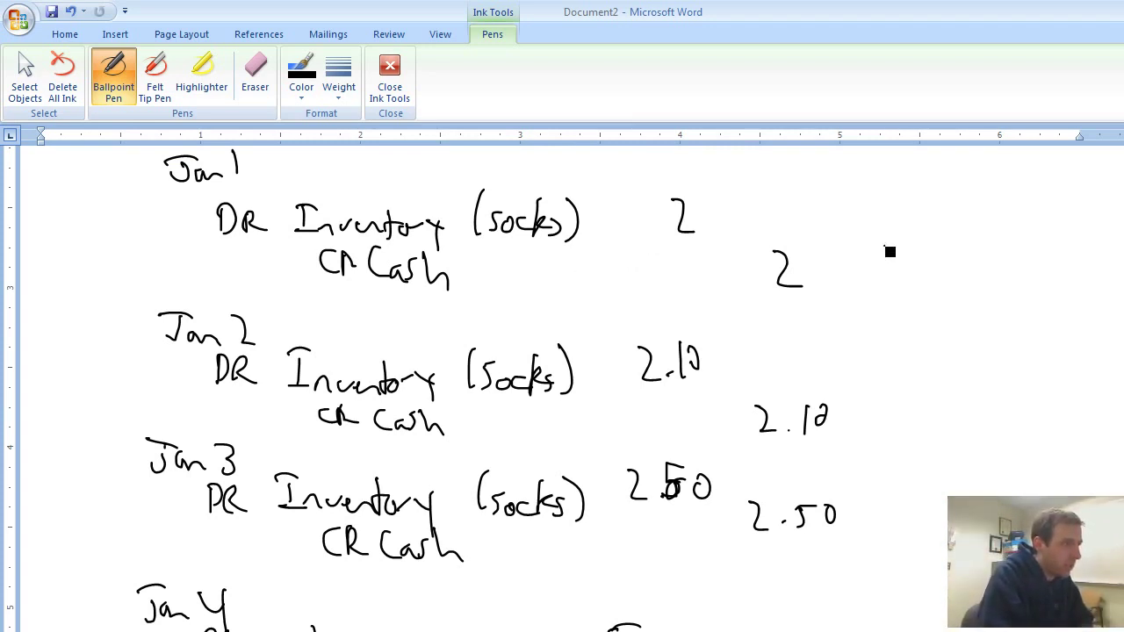
drag(893, 246, 842, 243)
drag(864, 238, 858, 263)
mouse_move(911, 383)
mouse_down()
mouse_move(869, 377)
mouse_move(876, 394)
mouse_up()
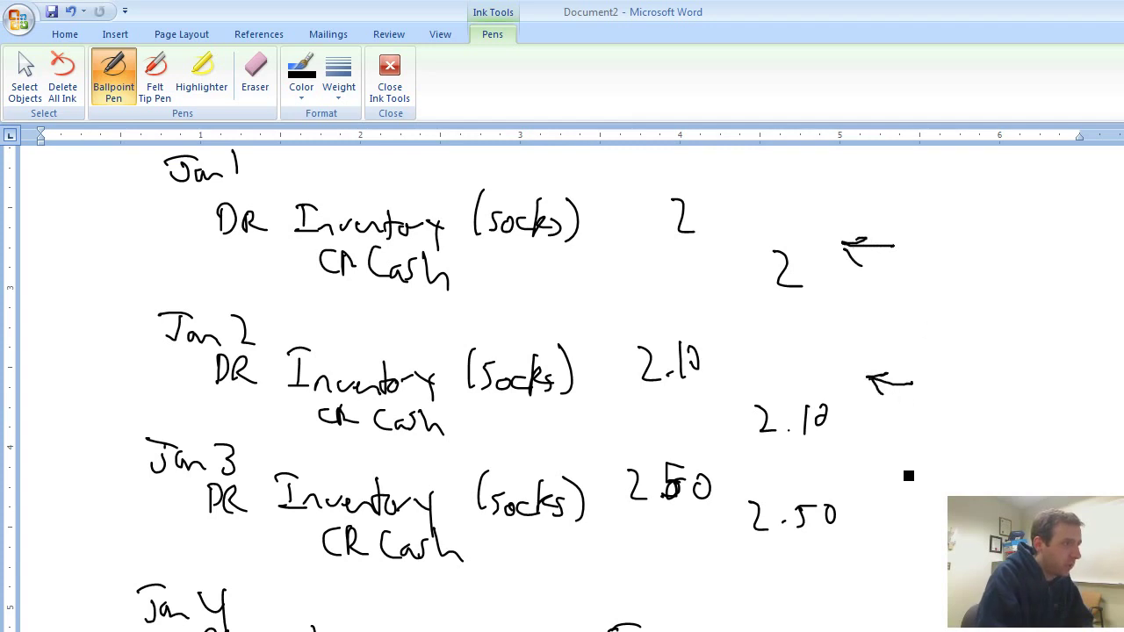
mouse_move(909, 475)
mouse_down()
mouse_move(868, 472)
mouse_move(875, 488)
mouse_up()
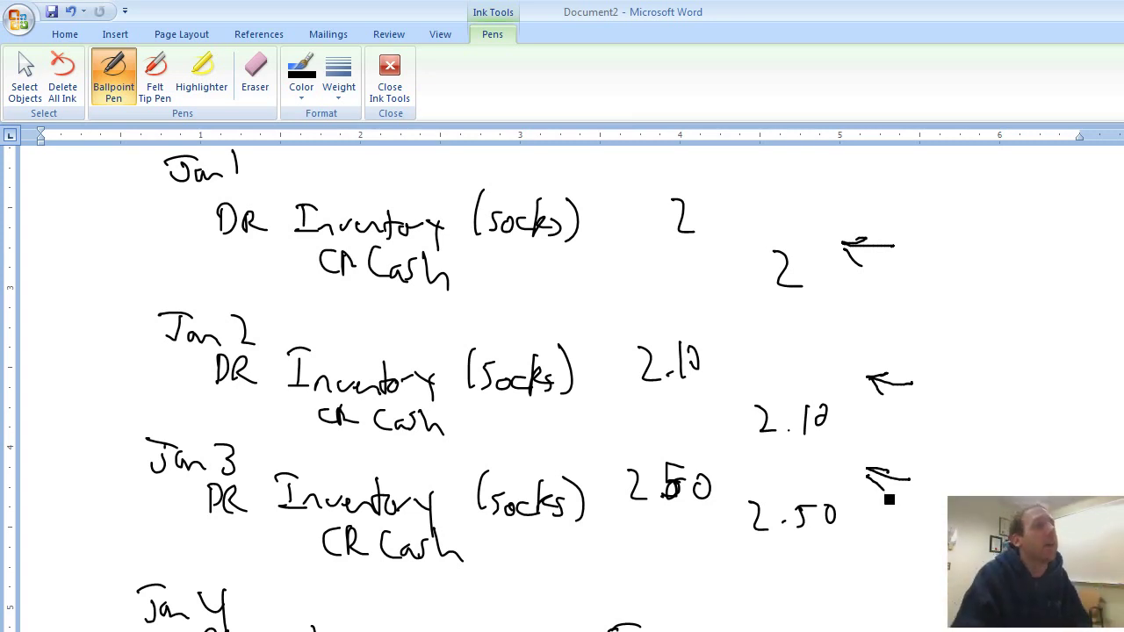
Draw check marks beside the FIFO, Weighted Average and Specific Unit ID methods, and an X beneath the LIFO amount
scroll(890, 505, down, 3)
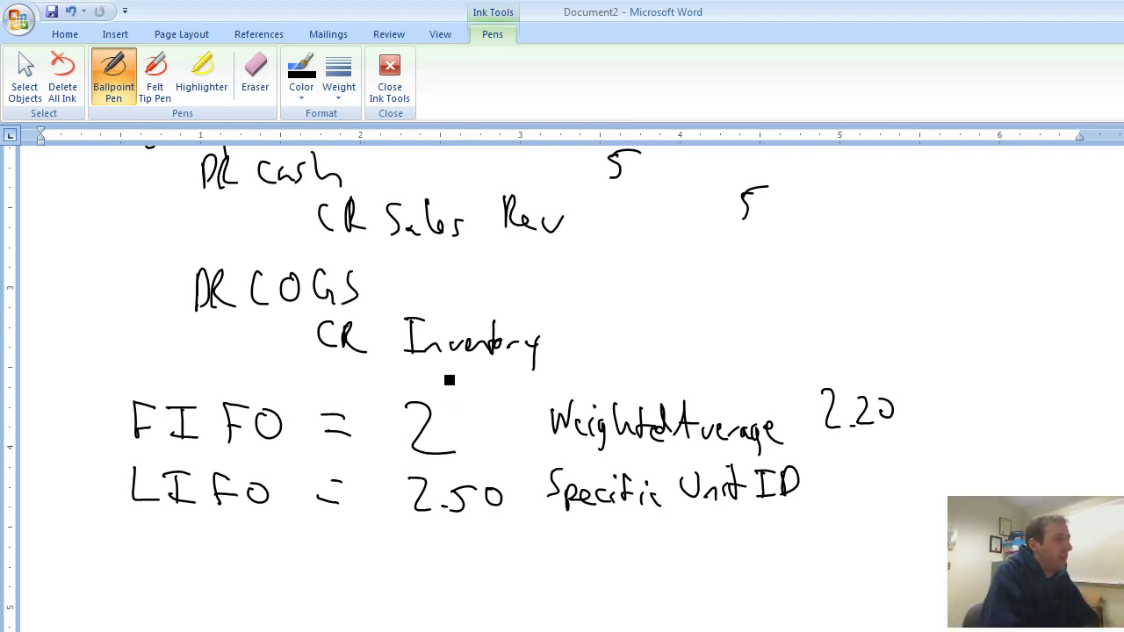
drag(453, 387, 497, 363)
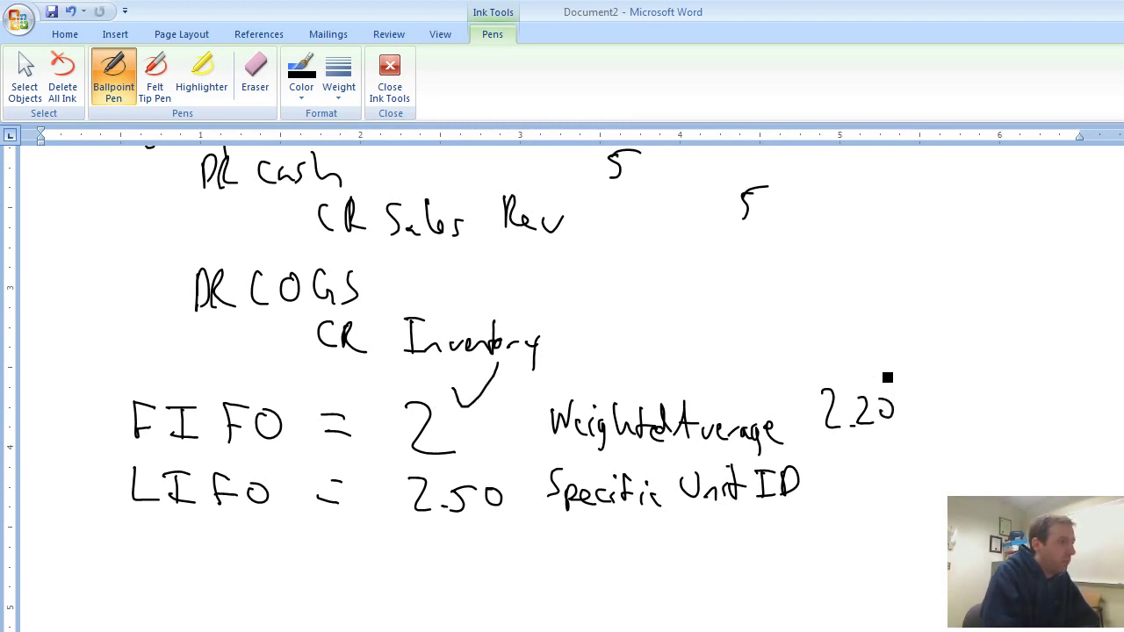
drag(881, 369, 918, 344)
drag(827, 483, 857, 467)
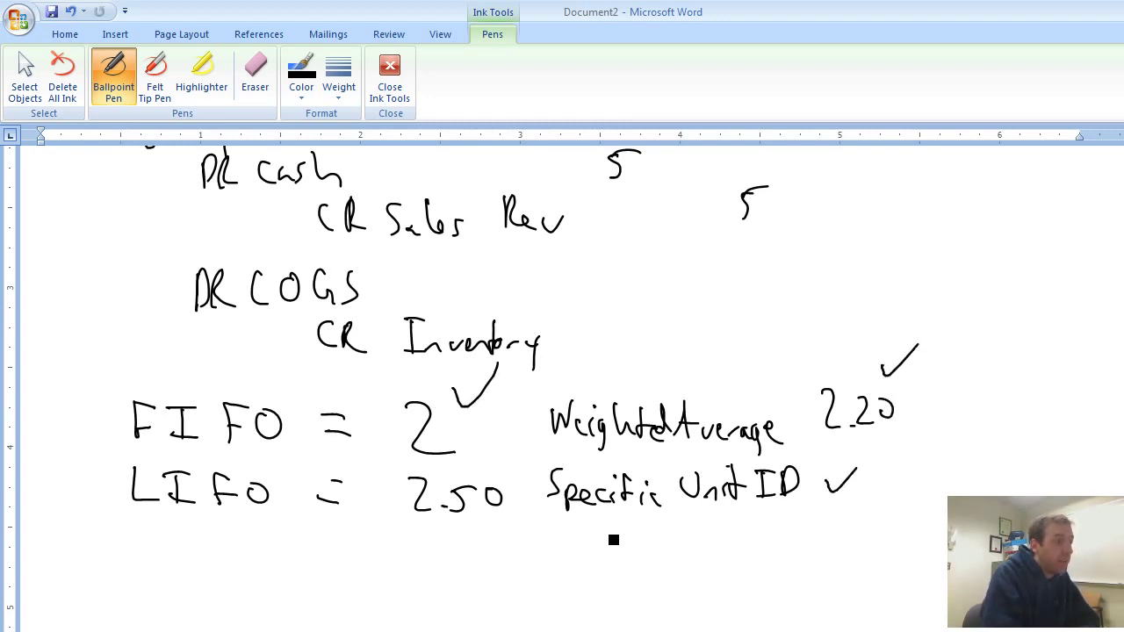
drag(460, 524, 434, 549)
drag(433, 527, 464, 555)
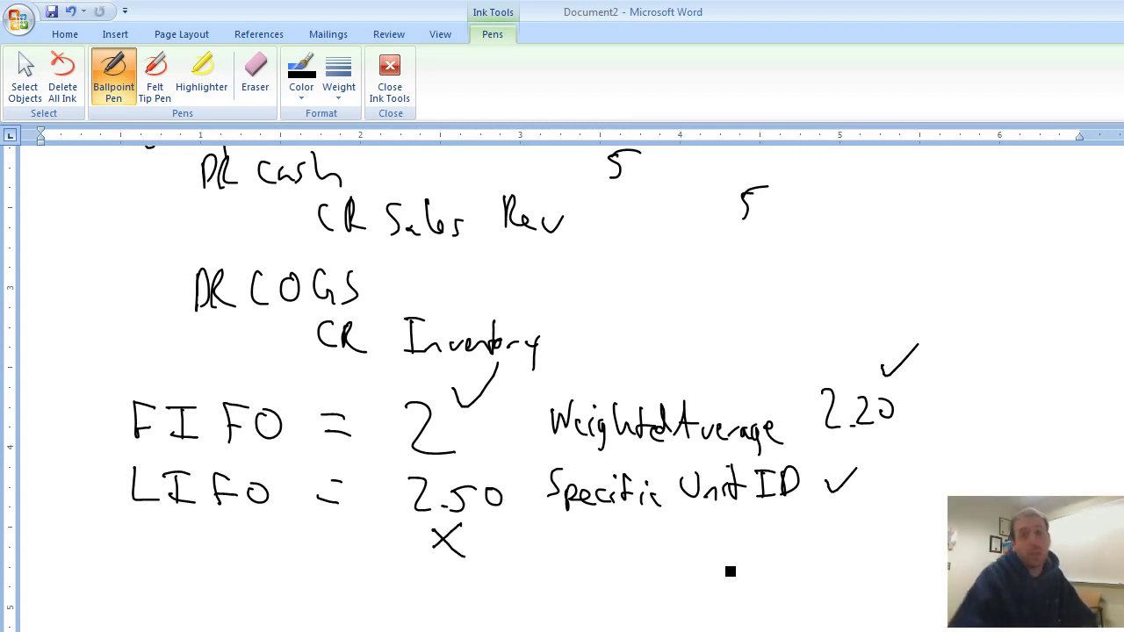